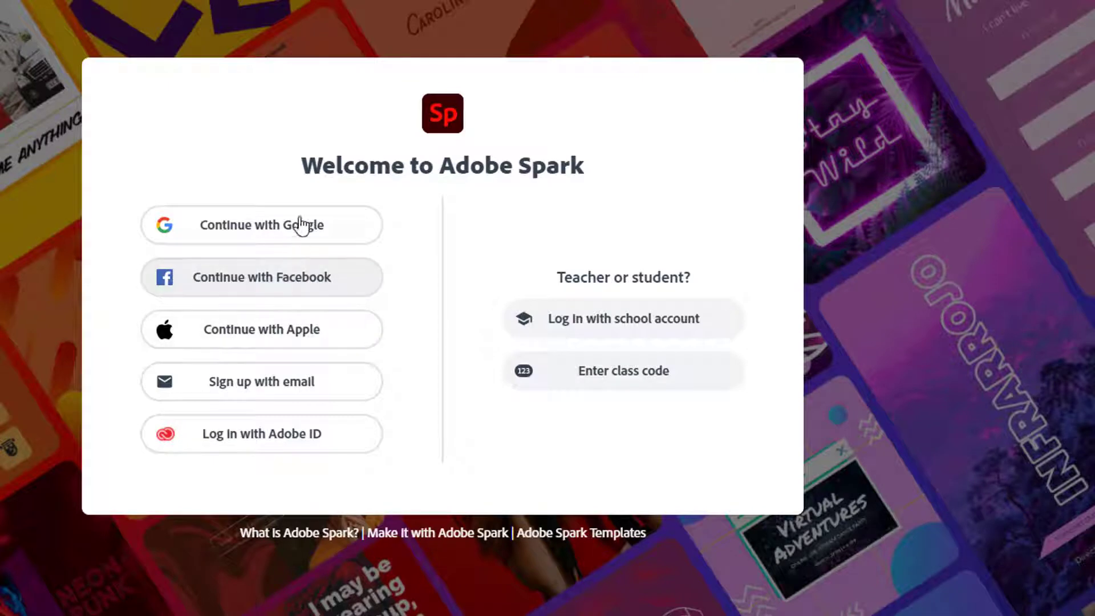
Sign in to Spark with an Enterprise ID (company or school account)
{"action": "left_click", "coordinate": [304, 227]}
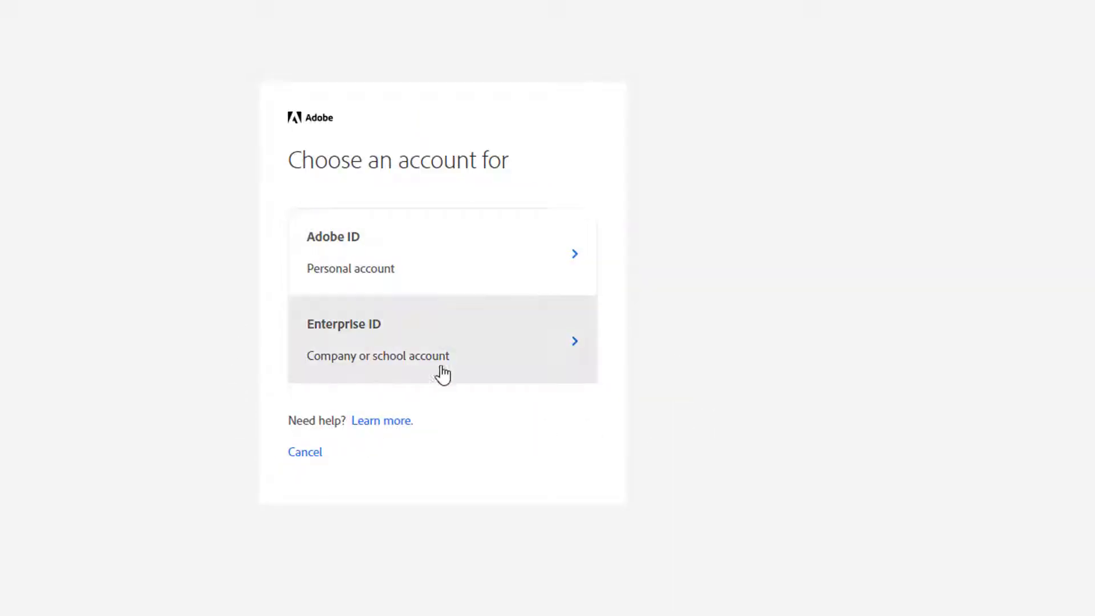
{"action": "left_click", "coordinate": [418, 345]}
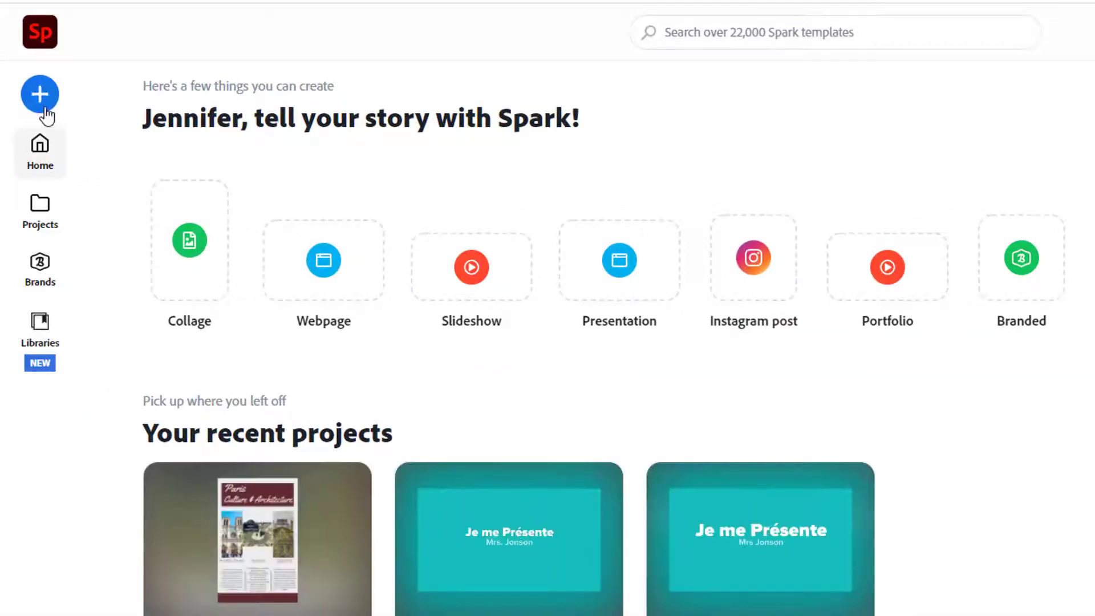
Start a new flyer and search the templates for 'culture'
{"action": "left_click", "coordinate": [45, 110]}
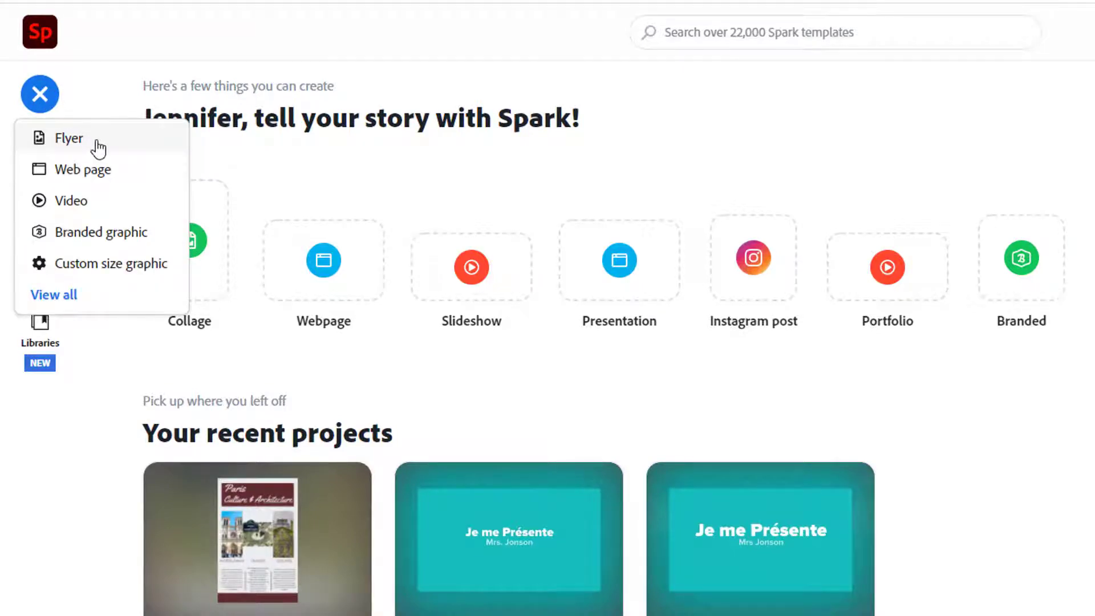
{"action": "left_click", "coordinate": [97, 143]}
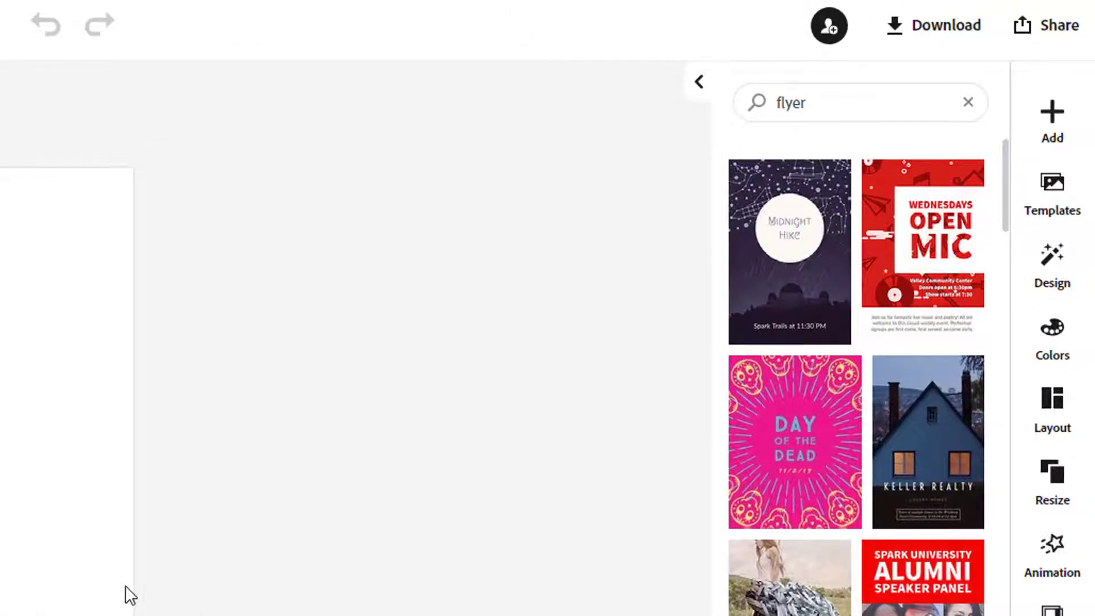
{"action": "left_click", "coordinate": [867, 106]}
{"action": "type", "text": "culture"}
{"action": "key", "text": "Return"}
{"action": "scroll", "coordinate": [867, 481], "scroll_direction": "down", "scroll_amount": 8}
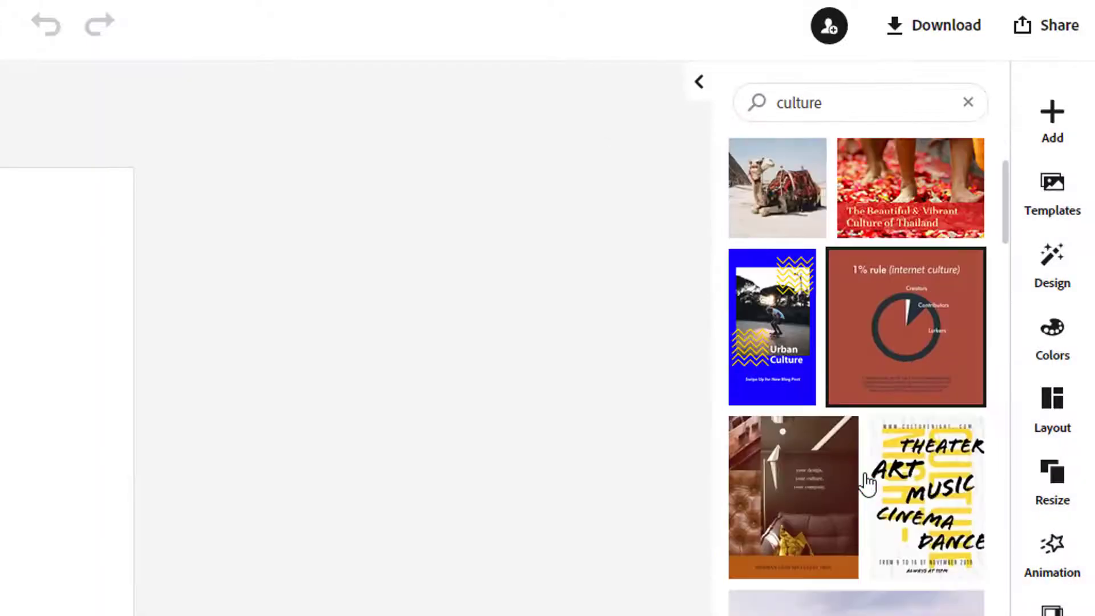
{"action": "scroll", "coordinate": [872, 488], "scroll_direction": "up", "scroll_amount": 8}
Search templates for 'tourism' and preview the Asia Travel Newsletter template
{"action": "left_click", "coordinate": [804, 91]}
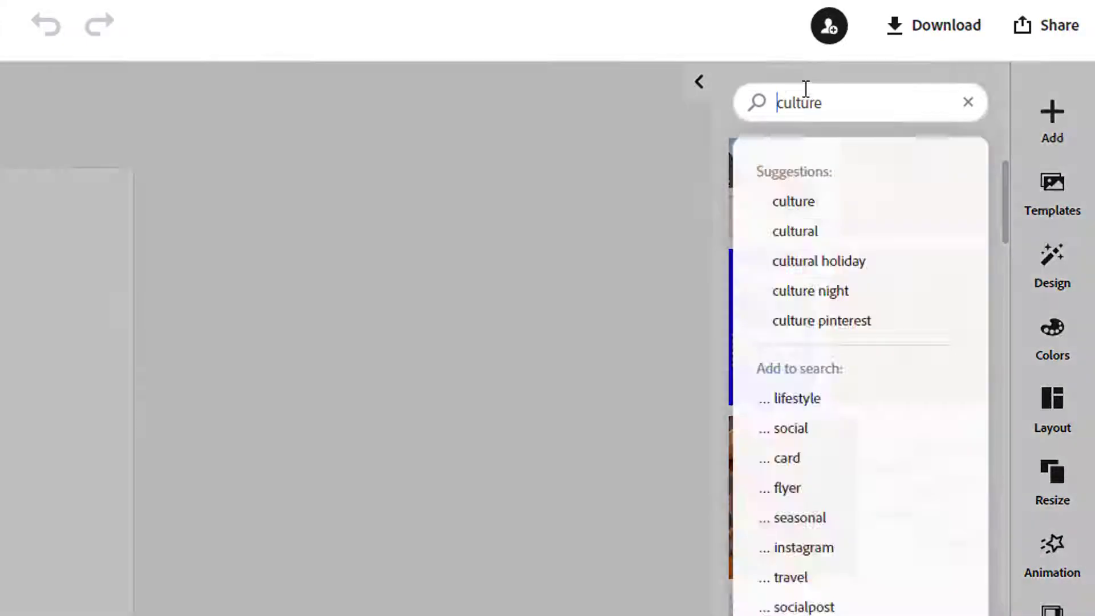
{"action": "type", "text": "tourism"}
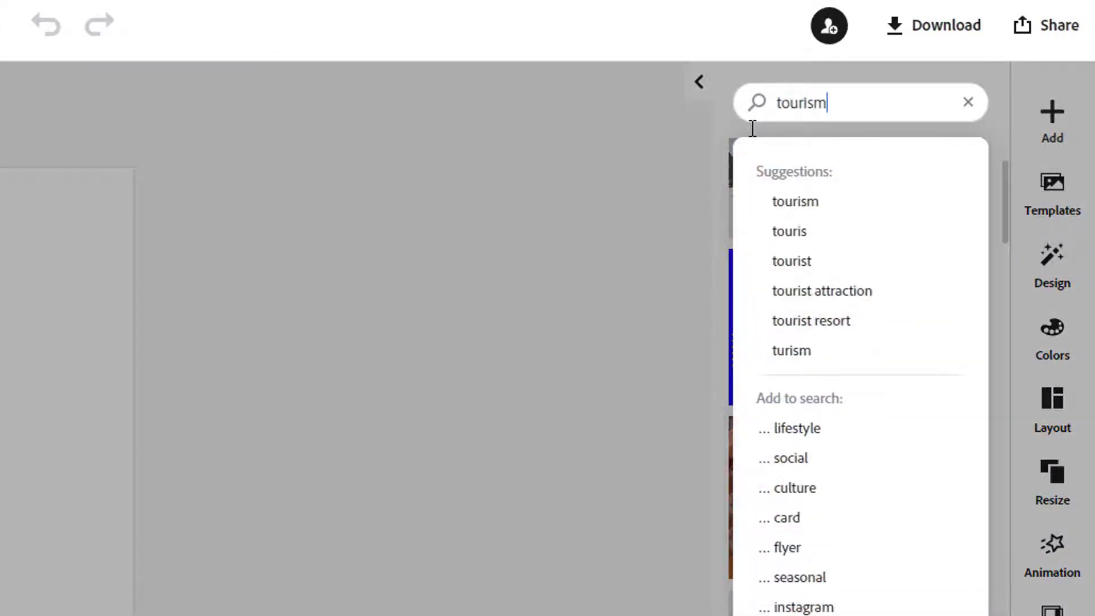
{"action": "key", "text": "Return"}
{"action": "scroll", "coordinate": [855, 399], "scroll_direction": "down", "scroll_amount": 15}
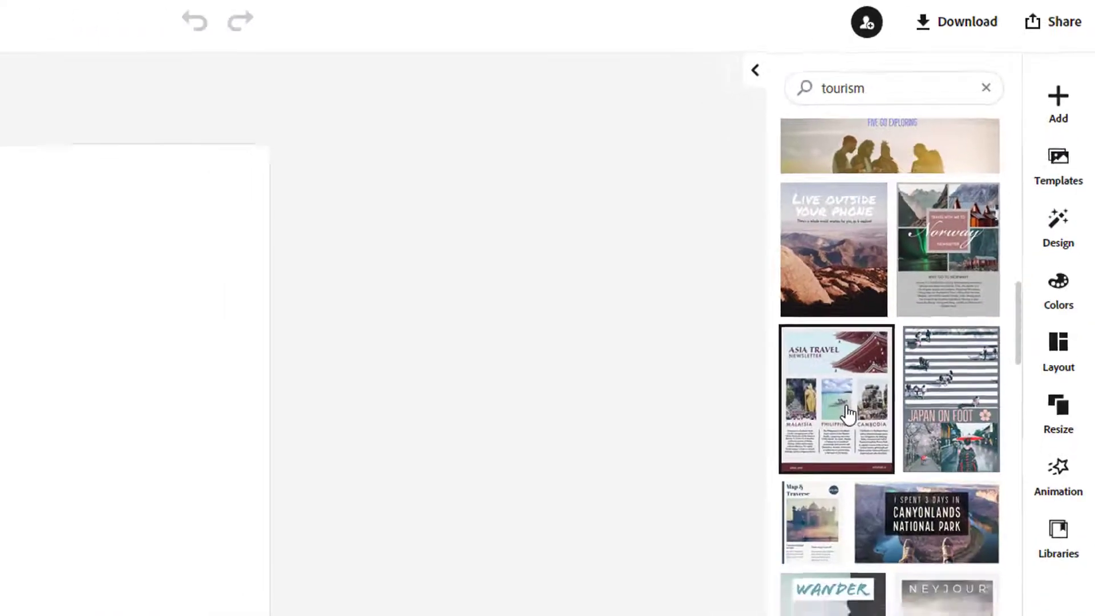
{"action": "left_click", "coordinate": [808, 480]}
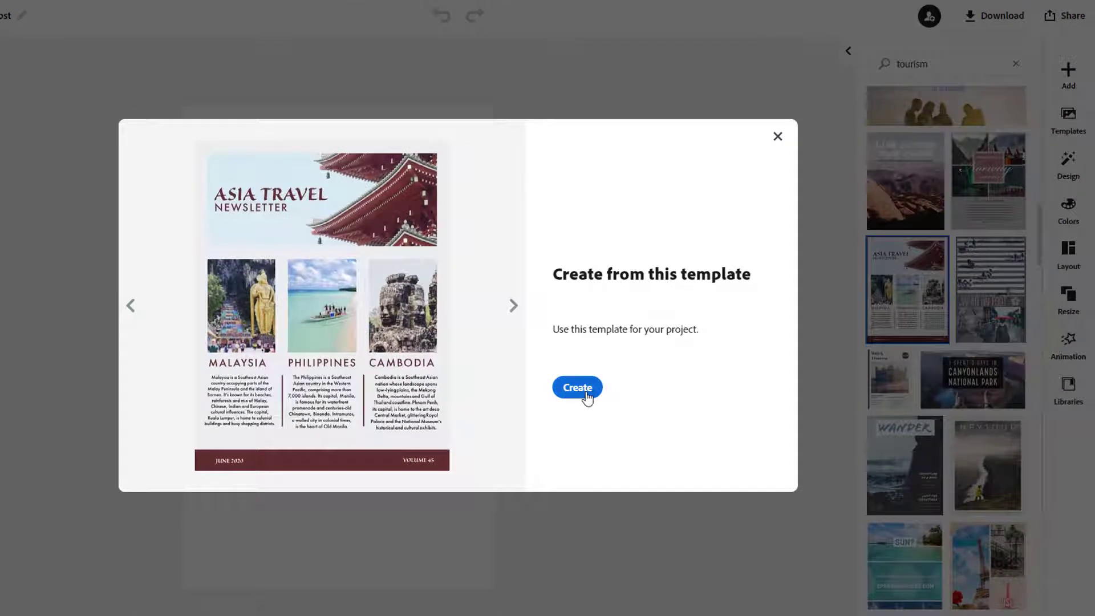
Create the flyer from the Asia Travel Newsletter template, trying then undoing a six-cell layout
{"action": "left_click", "coordinate": [582, 389]}
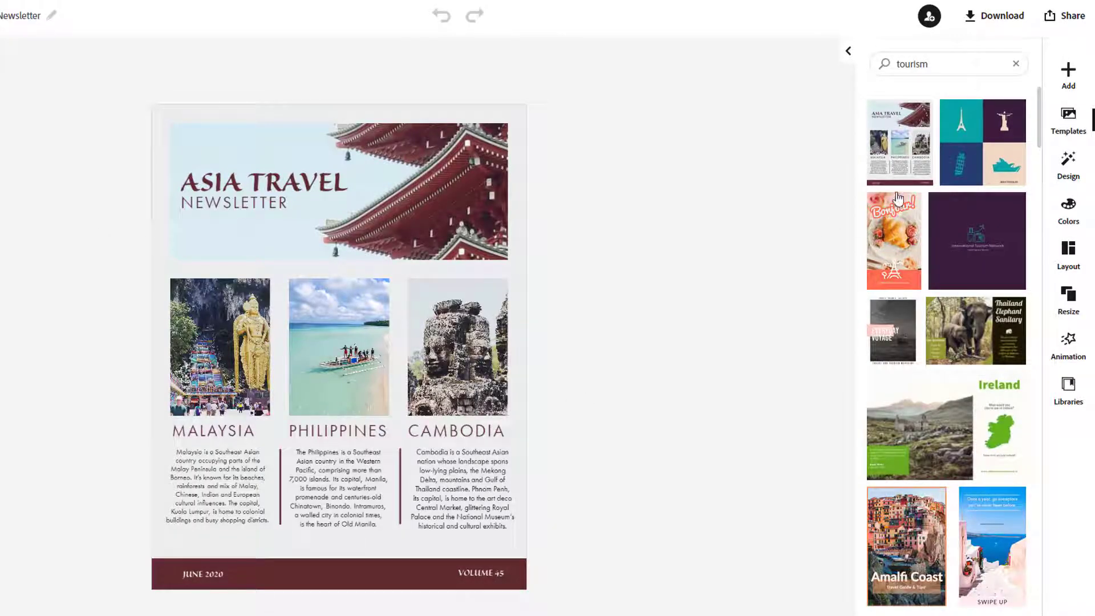
{"action": "left_click", "coordinate": [1072, 255]}
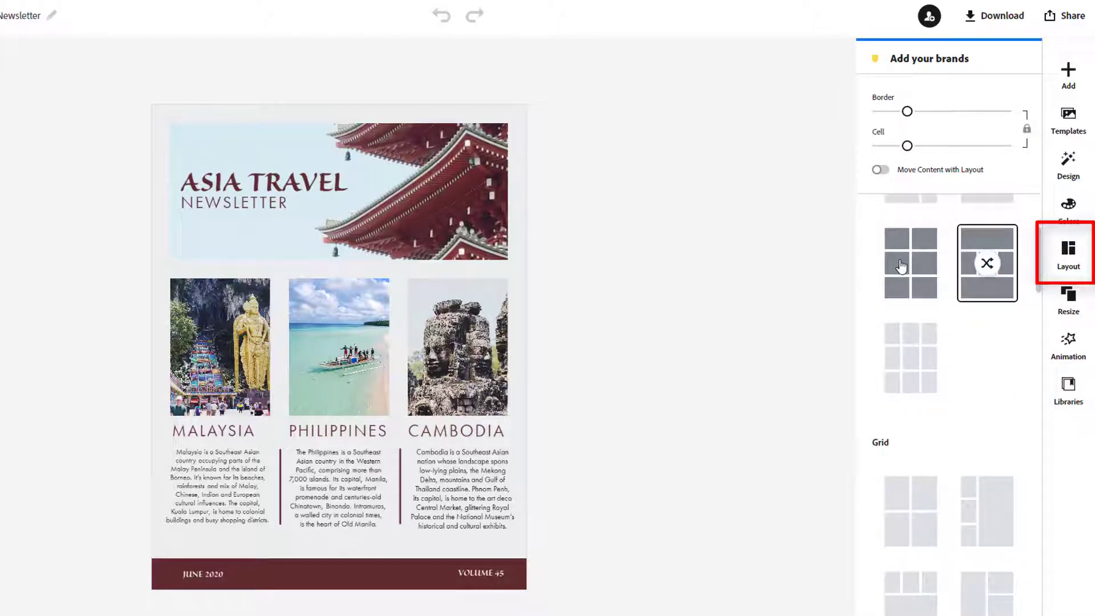
{"action": "left_click", "coordinate": [930, 290]}
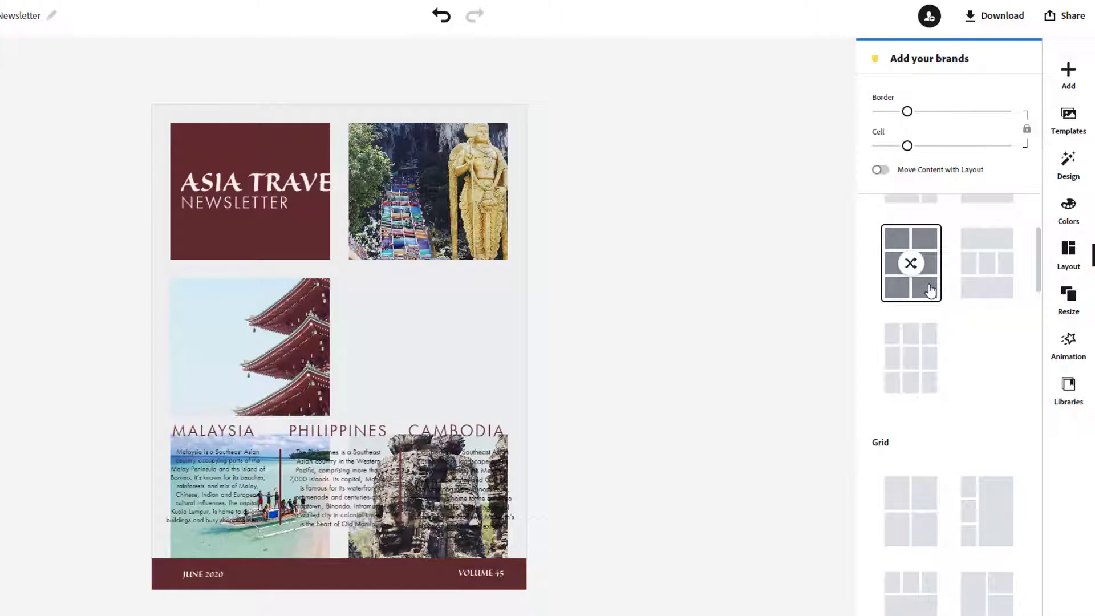
{"action": "left_click", "coordinate": [442, 15]}
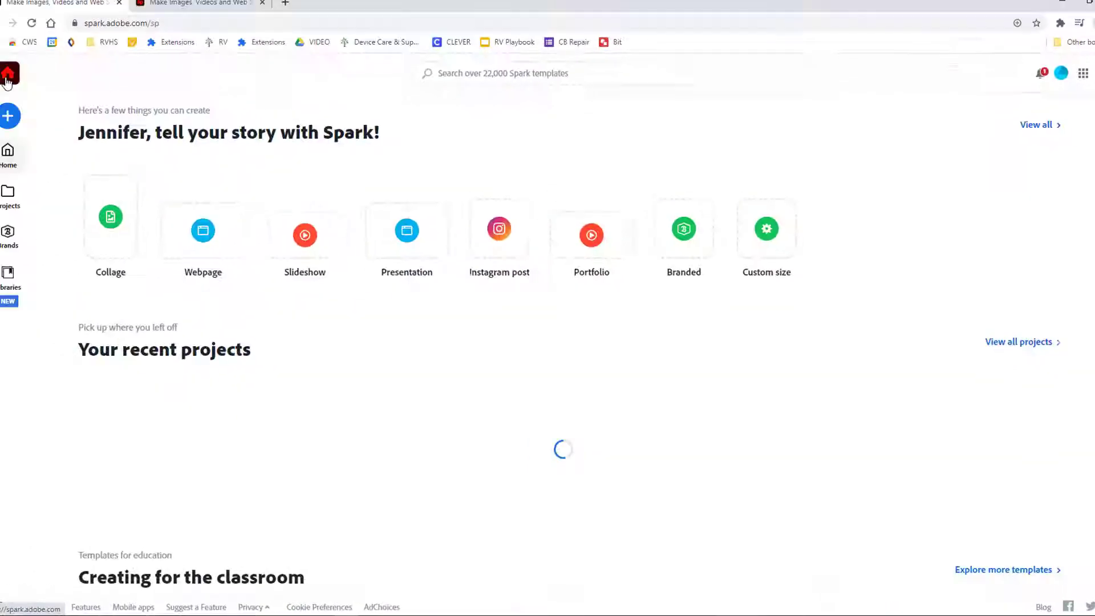
Start a blank flyer, apply a two-column grid layout, and switch to another colour palette
{"action": "left_click", "coordinate": [24, 120]}
{"action": "left_click", "coordinate": [46, 151]}
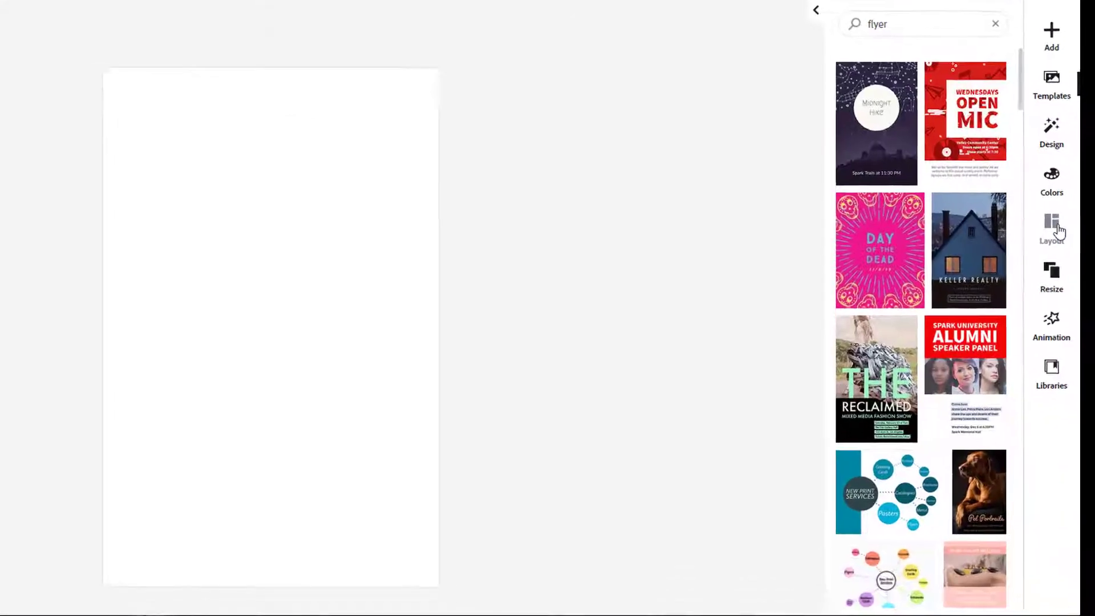
{"action": "left_click", "coordinate": [1053, 227]}
{"action": "scroll", "coordinate": [878, 513], "scroll_direction": "down", "scroll_amount": 7}
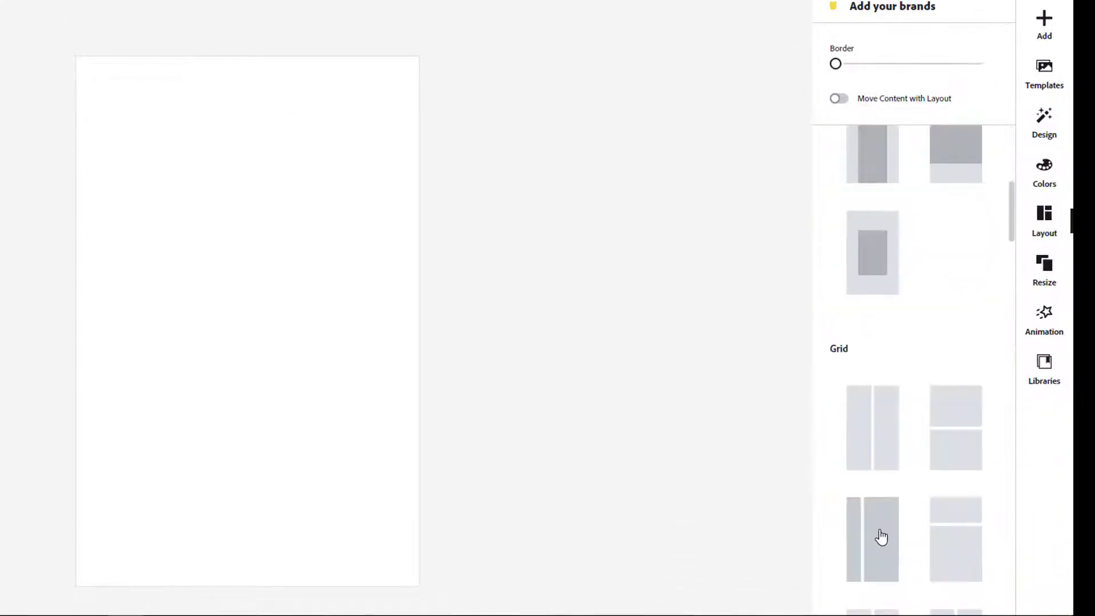
{"action": "left_click", "coordinate": [877, 536]}
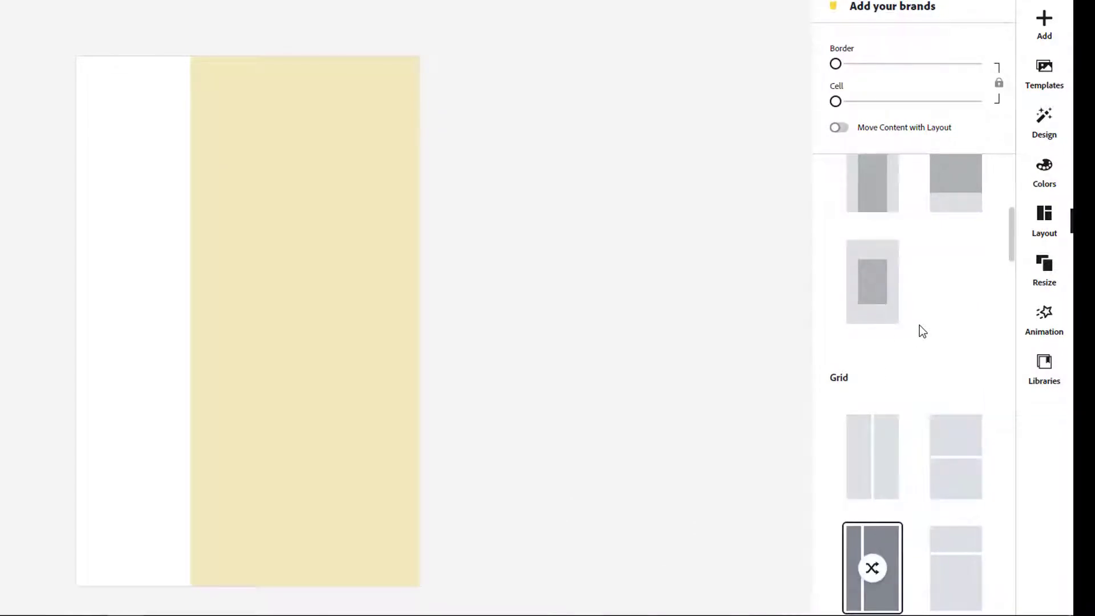
{"action": "left_click", "coordinate": [1043, 174]}
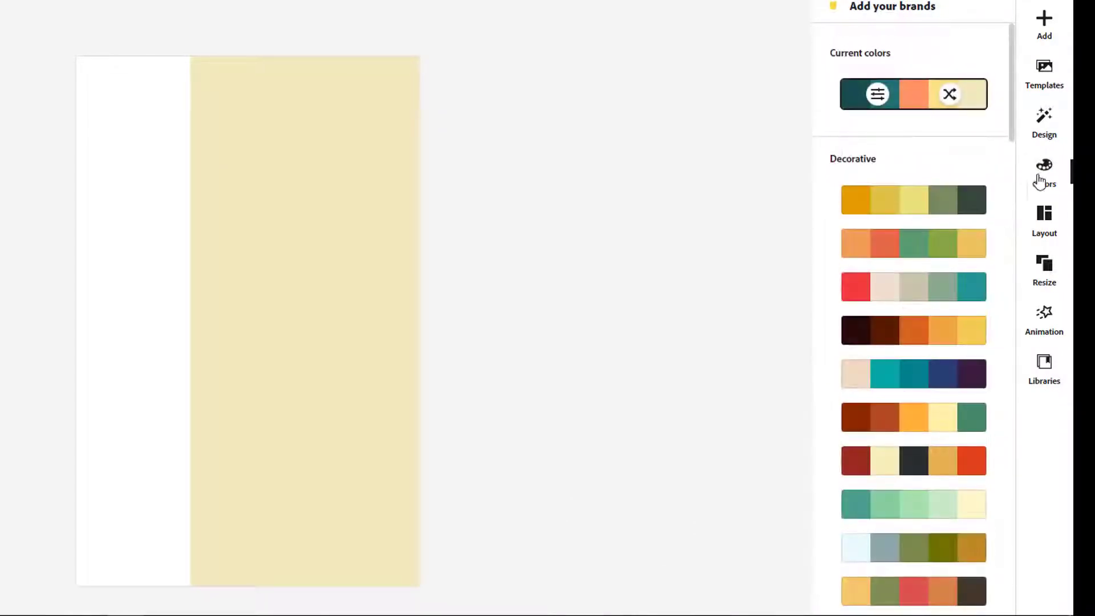
{"action": "left_click", "coordinate": [951, 287]}
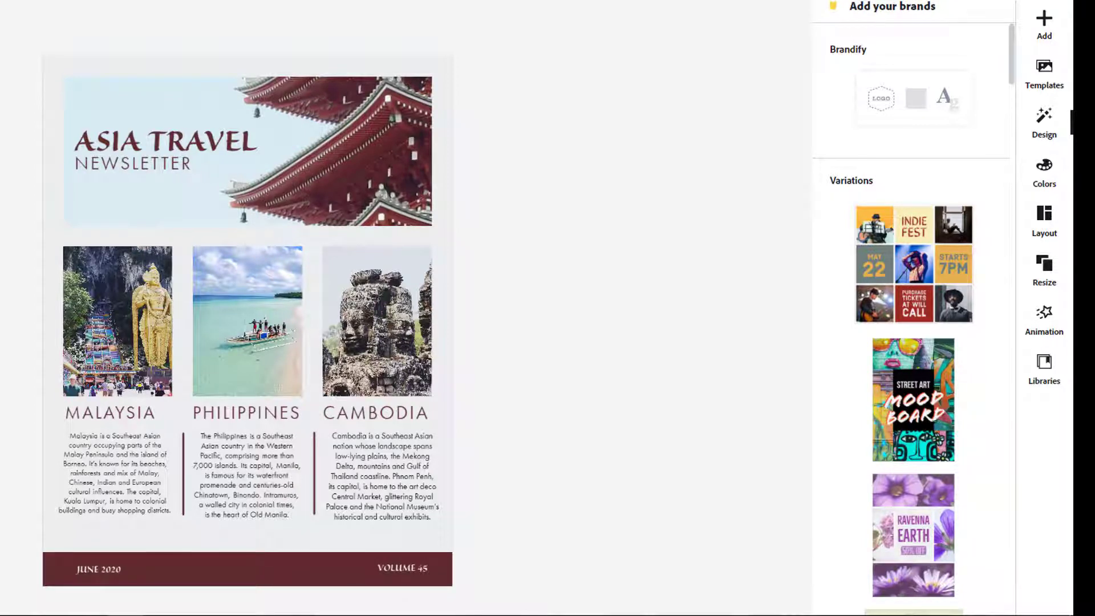
Rename the Asia Newsletter project to the owner's surname followed by 'Sample'
{"action": "left_click", "coordinate": [203, 25]}
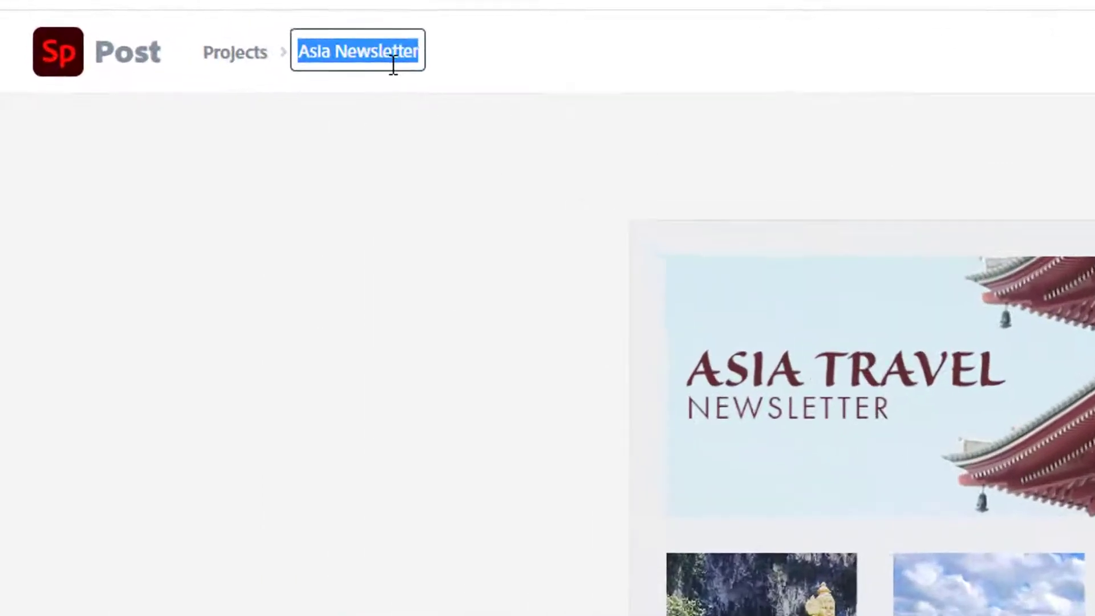
{"action": "type", "text": "Jonson"}
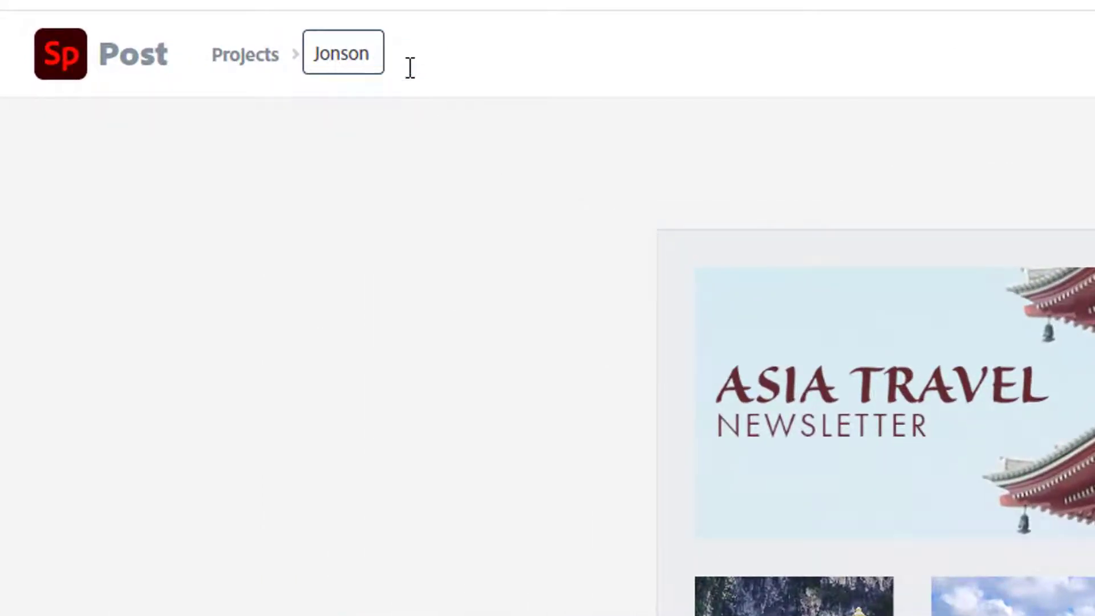
{"action": "type", "text": " Sample"}
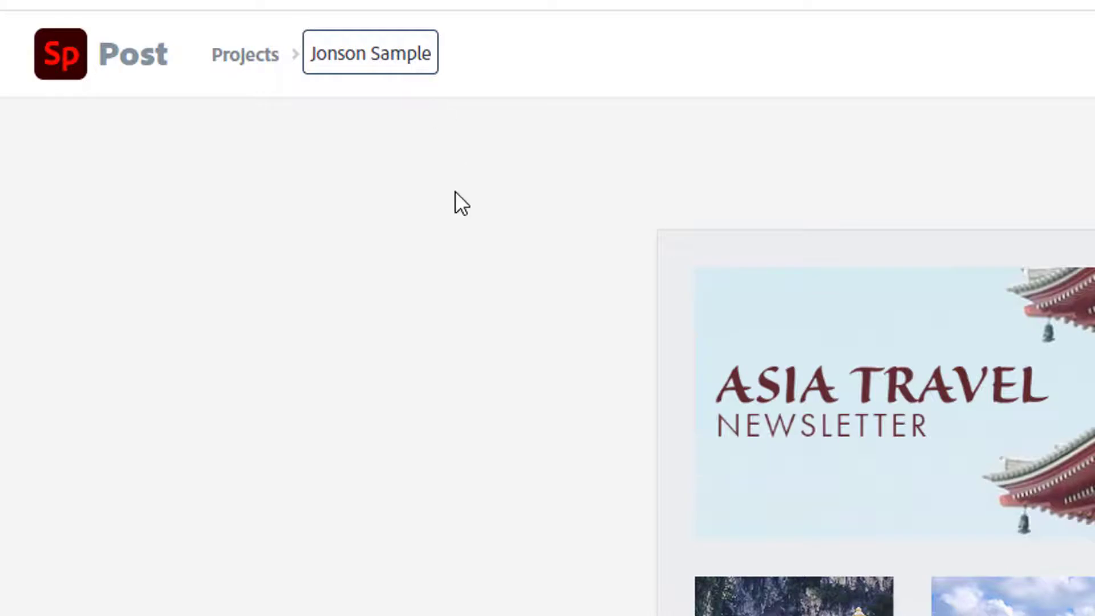
{"action": "left_click", "coordinate": [455, 192]}
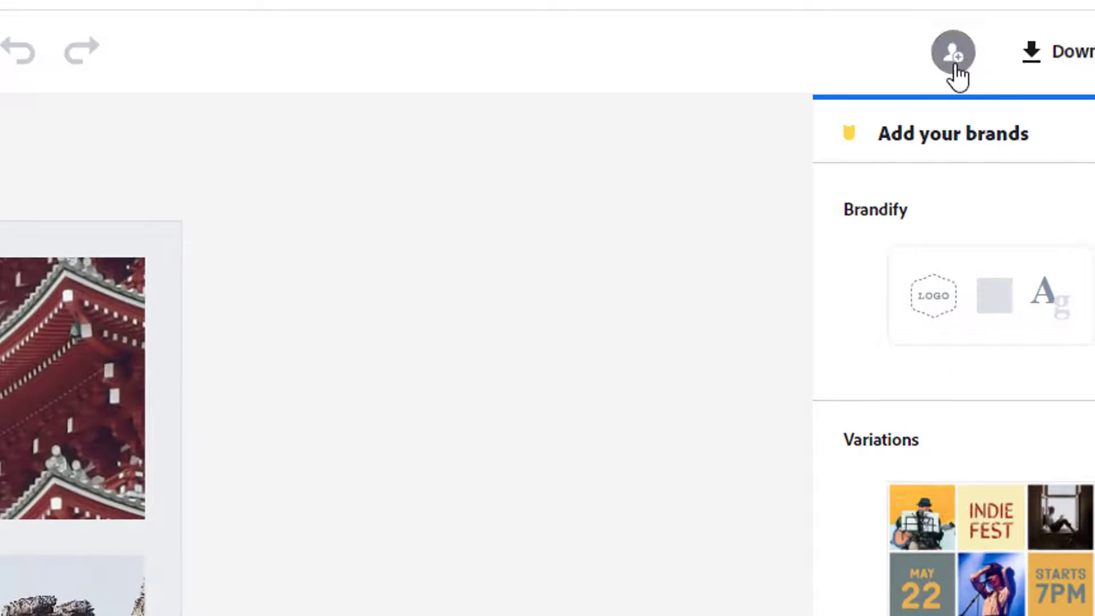
Invite a colleague, found by name in Add People, to edit the project
{"action": "left_click", "coordinate": [954, 57]}
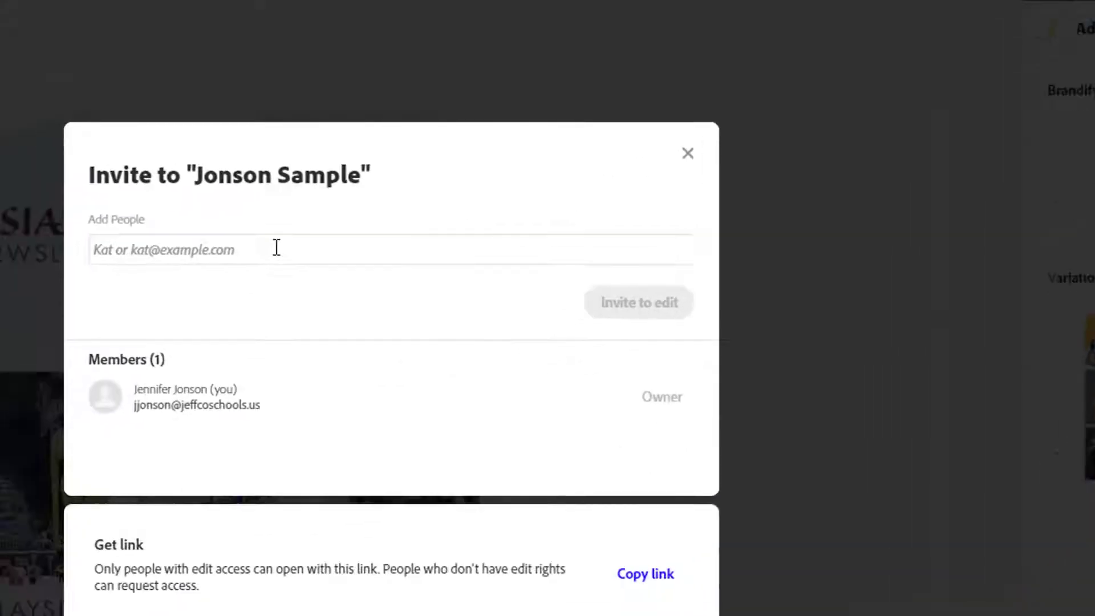
{"action": "left_click", "coordinate": [275, 252]}
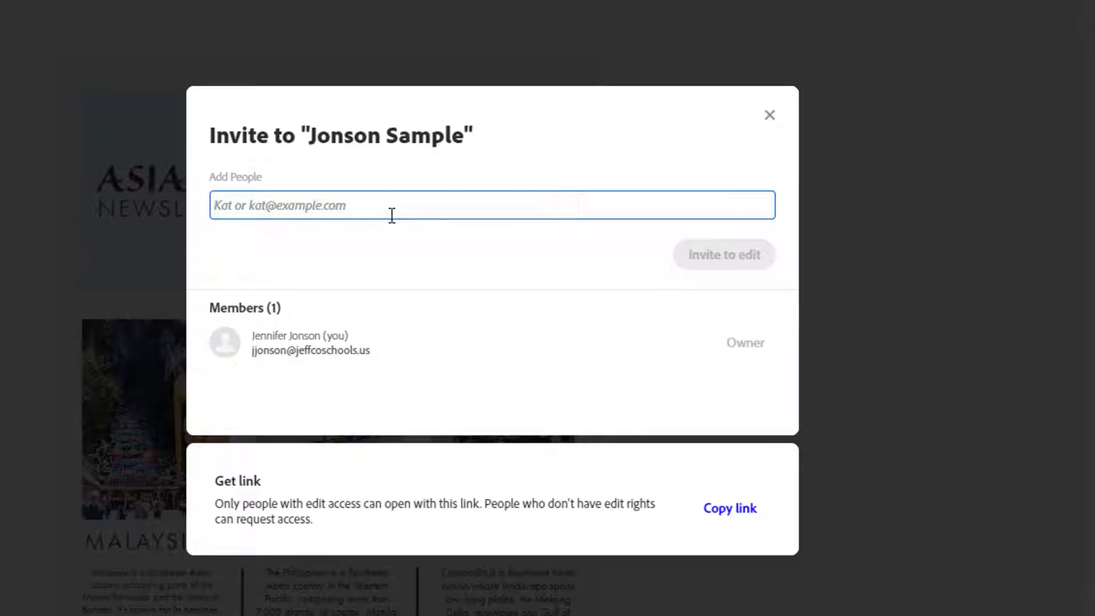
{"action": "type", "text": "chris"}
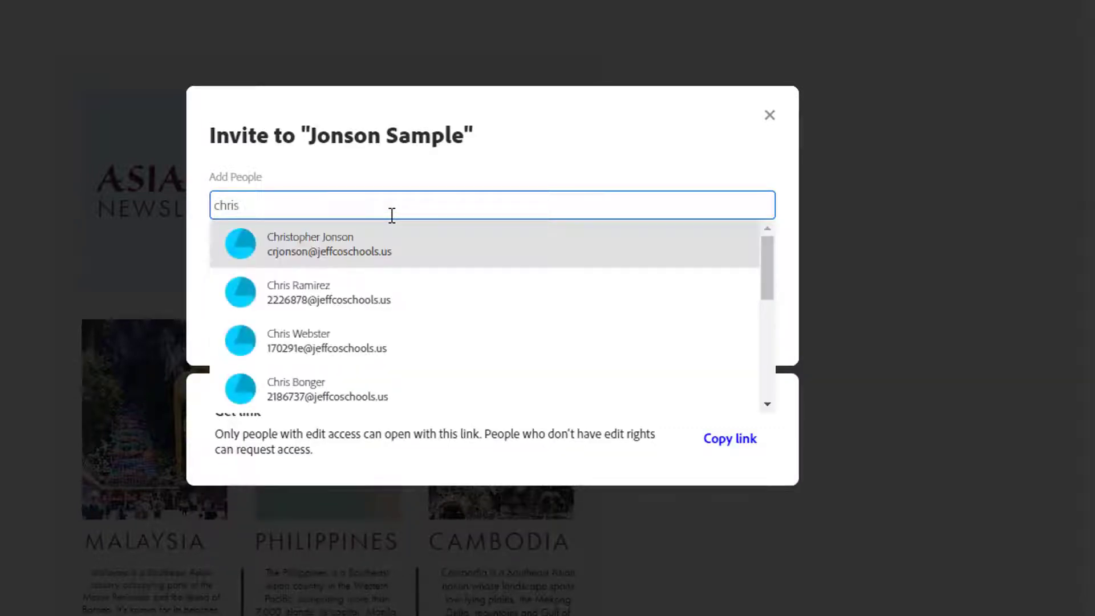
{"action": "left_click", "coordinate": [360, 256]}
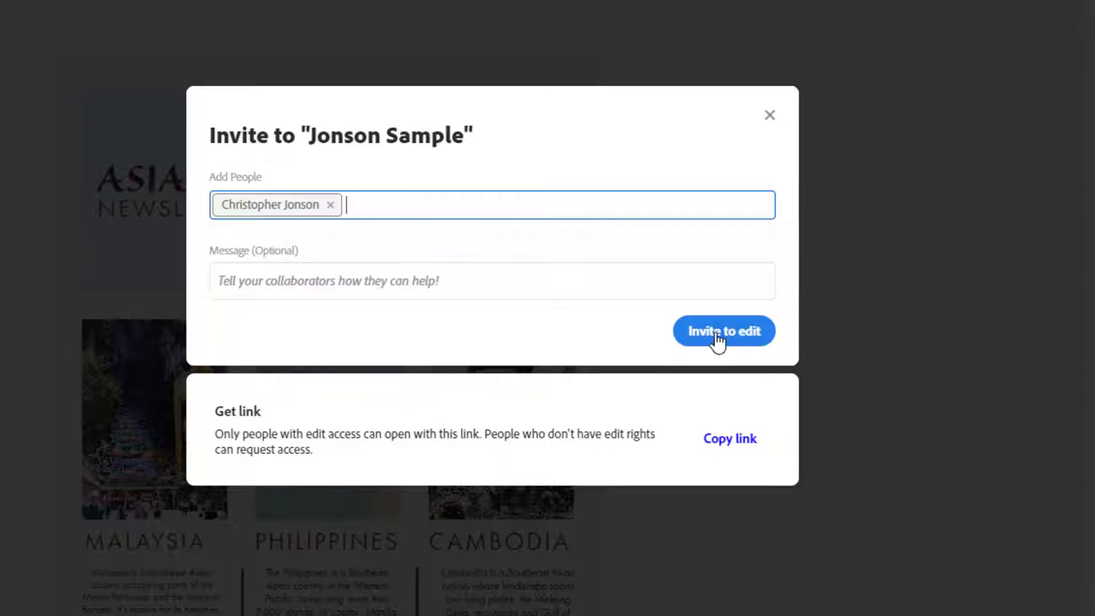
{"action": "left_click", "coordinate": [717, 336]}
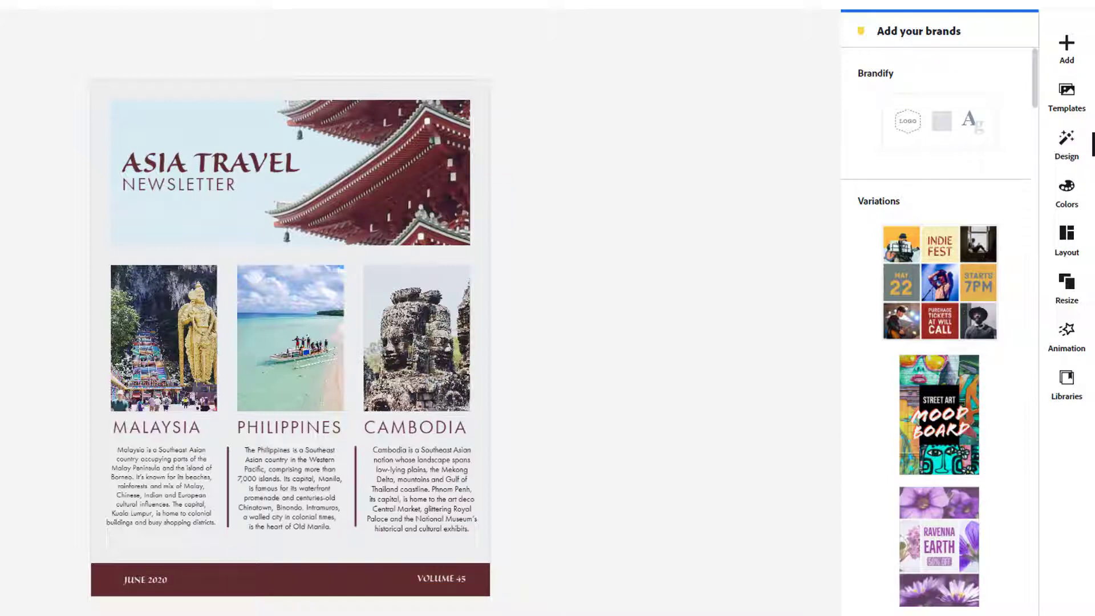
Replace the Malaysia photo with a tall free photo found by searching 'notre dame'
{"action": "left_click", "coordinate": [156, 342]}
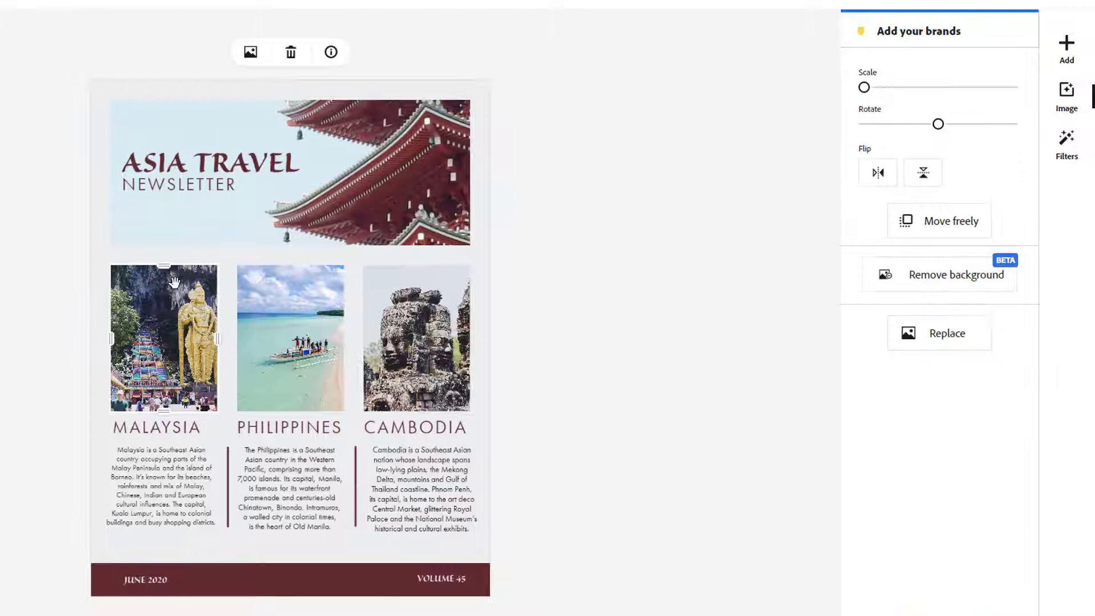
{"action": "left_click", "coordinate": [251, 53]}
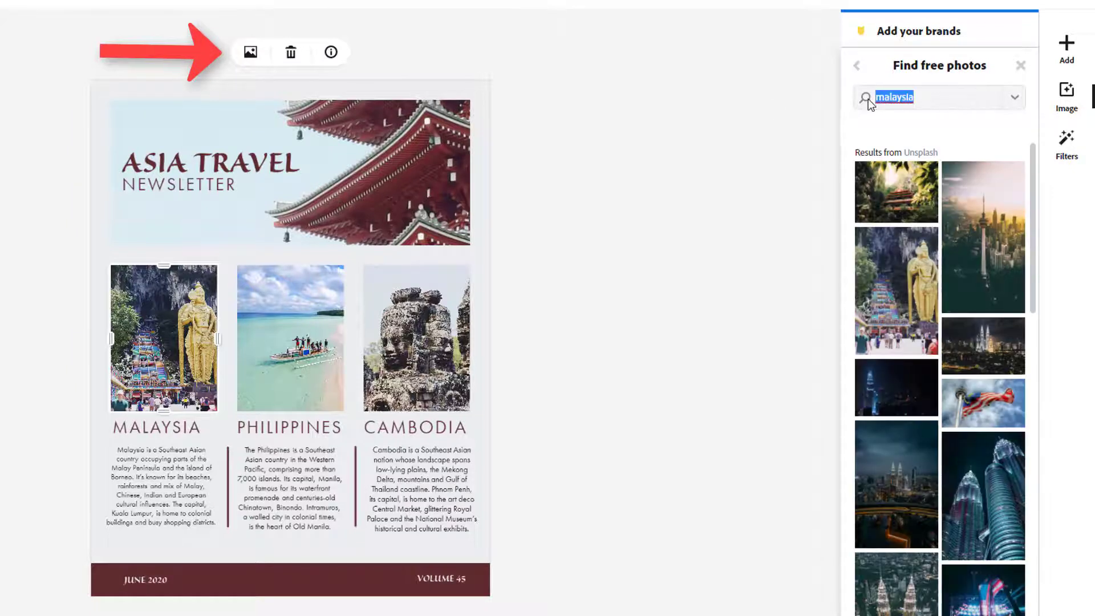
{"action": "type", "text": "notre "}
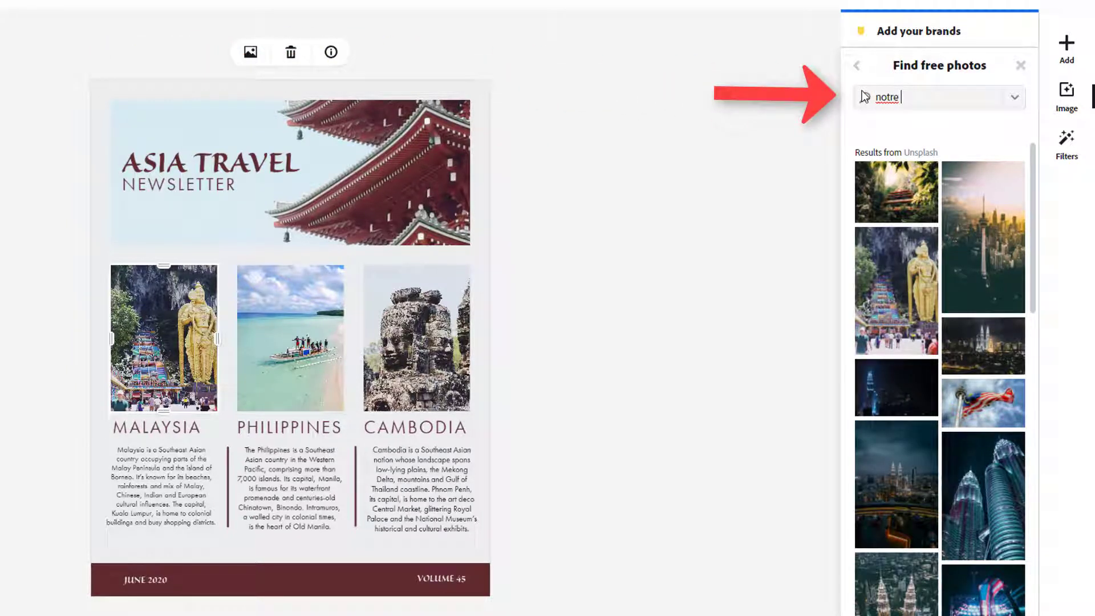
{"action": "type", "text": "dame"}
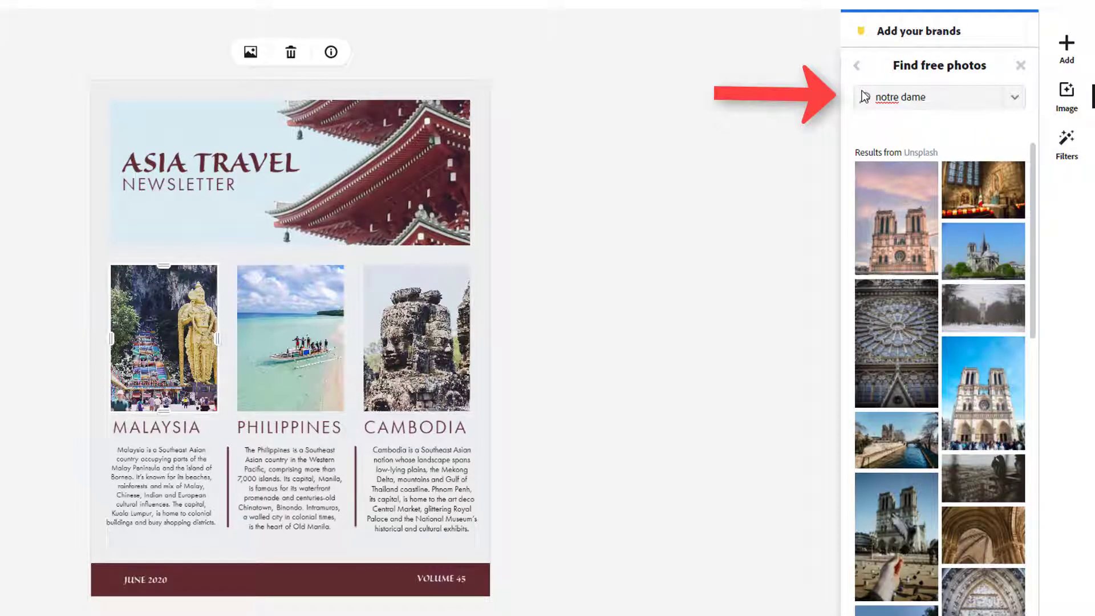
{"action": "scroll", "coordinate": [976, 227], "scroll_direction": "down", "scroll_amount": 6}
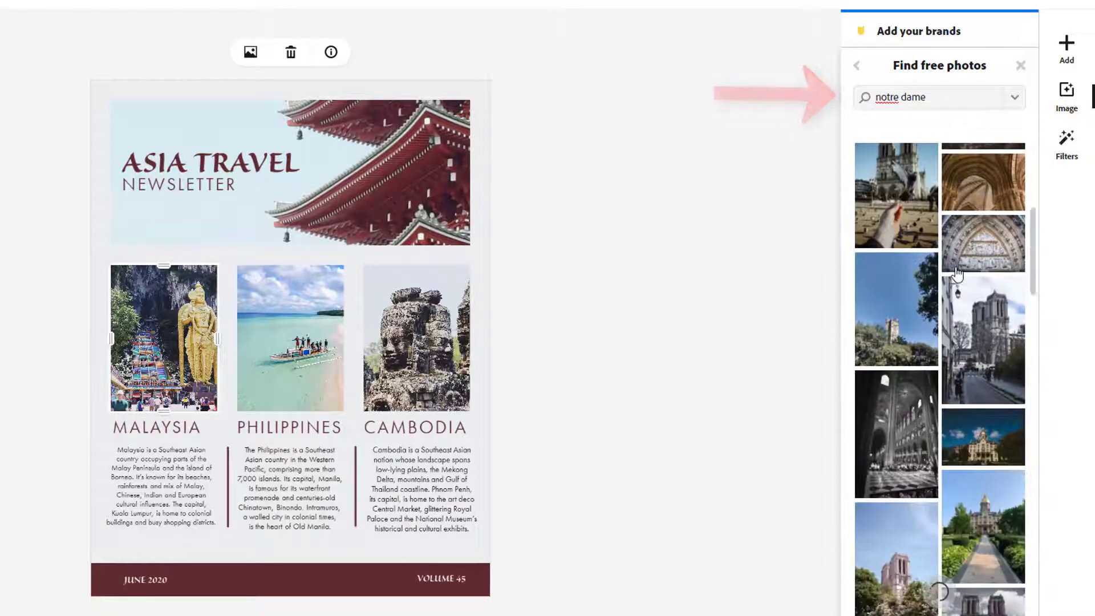
{"action": "scroll", "coordinate": [956, 273], "scroll_direction": "down", "scroll_amount": 10}
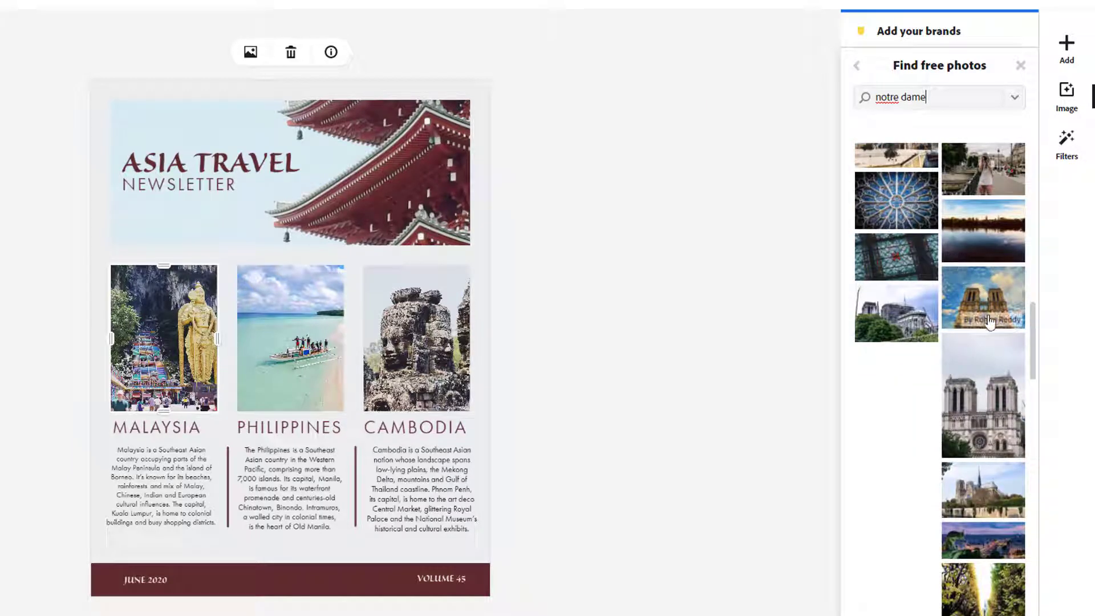
{"action": "left_click", "coordinate": [999, 423]}
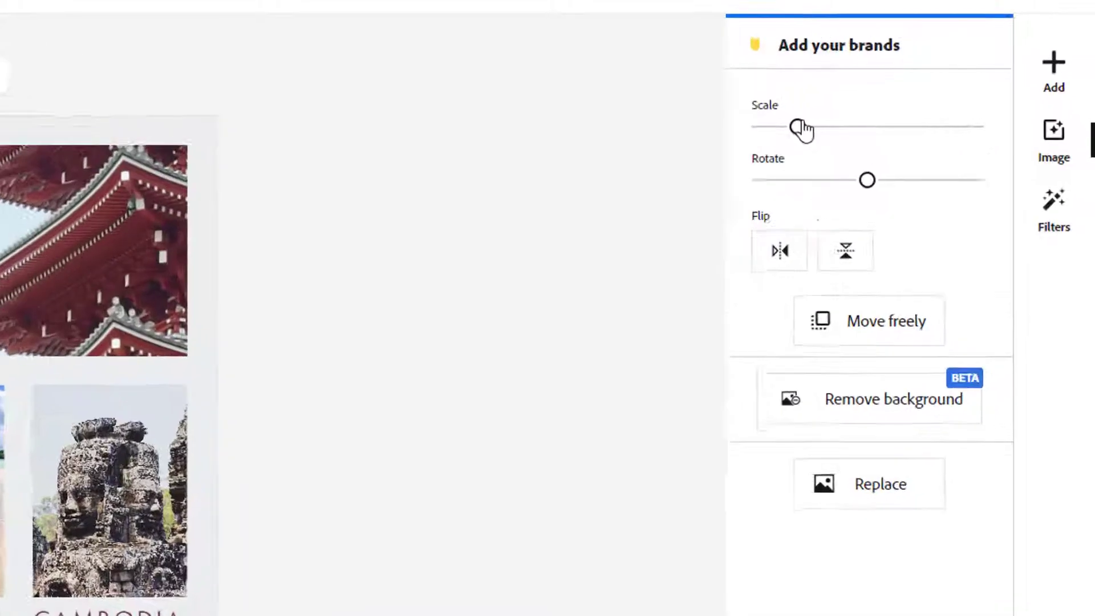
Reduce the Notre Dame photo's scale and shift it to show the rose window
{"action": "left_click_drag", "start_coordinate": [800, 125], "coordinate": [775, 123]}
{"action": "mouse_move", "coordinate": [704, 155]}
{"action": "left_mouse_down"}
{"action": "mouse_move", "coordinate": [681, 157]}
{"action": "mouse_move", "coordinate": [695, 158]}
{"action": "left_mouse_up"}
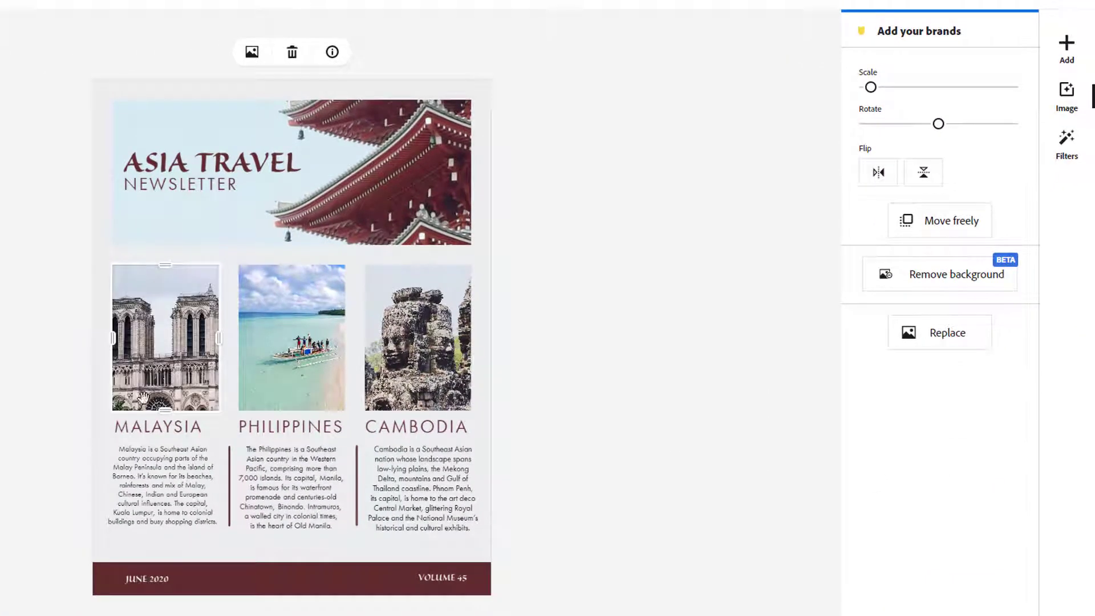
{"action": "left_click_drag", "start_coordinate": [144, 396], "coordinate": [180, 317]}
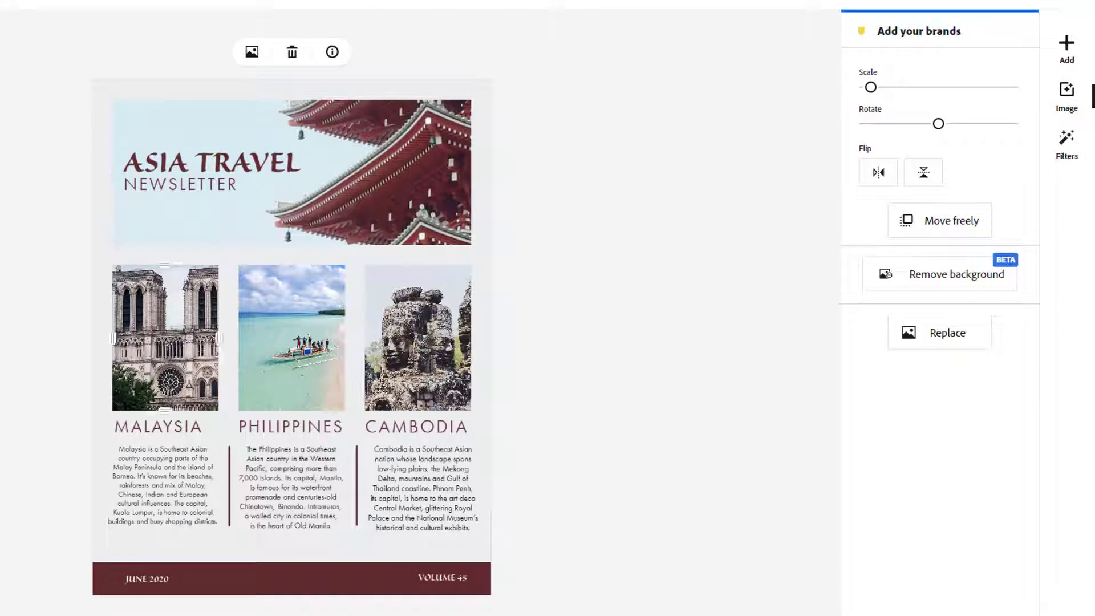
Change the MALAYSIA caption to NOTRE-DAME and colour it the suggested maroon
{"action": "left_click", "coordinate": [186, 433]}
{"action": "left_click", "coordinate": [183, 432]}
{"action": "key", "text": "ctrl+a"}
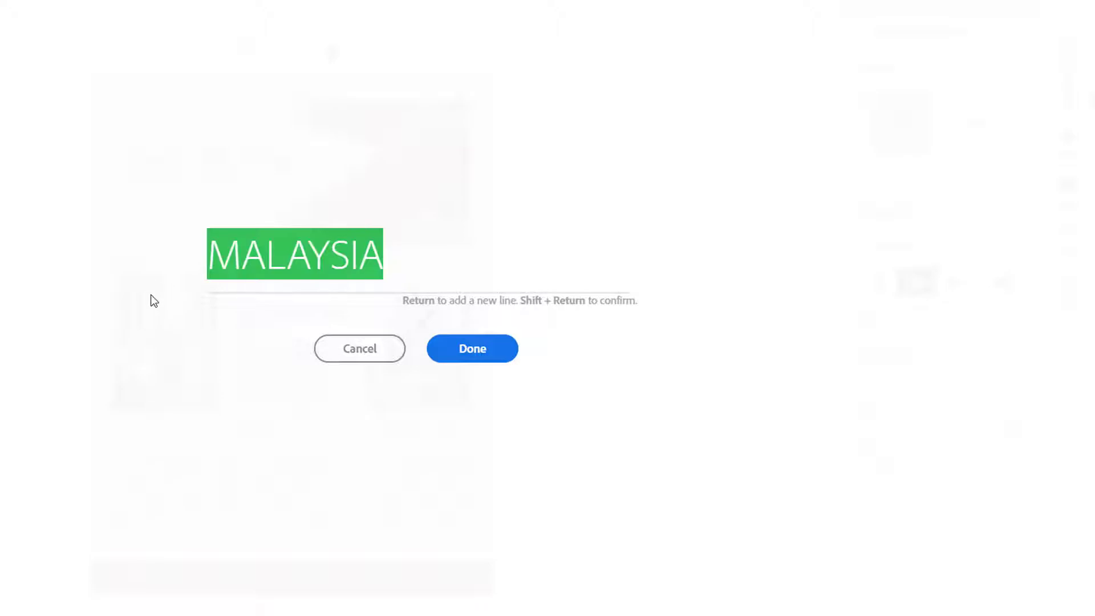
{"action": "type", "text": "NOTRE-DAME"}
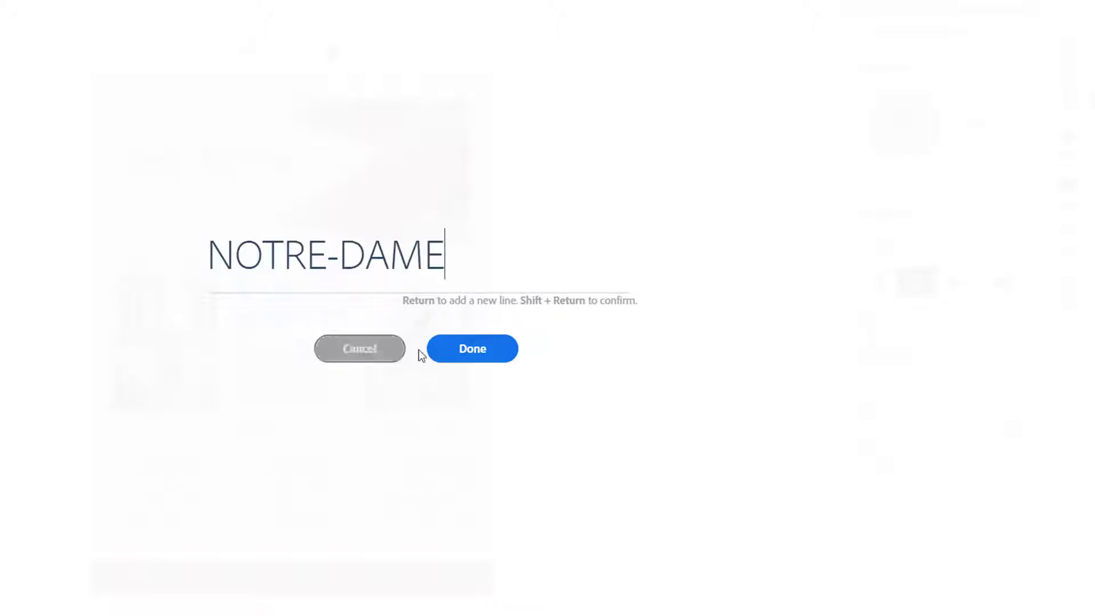
{"action": "left_click", "coordinate": [399, 348]}
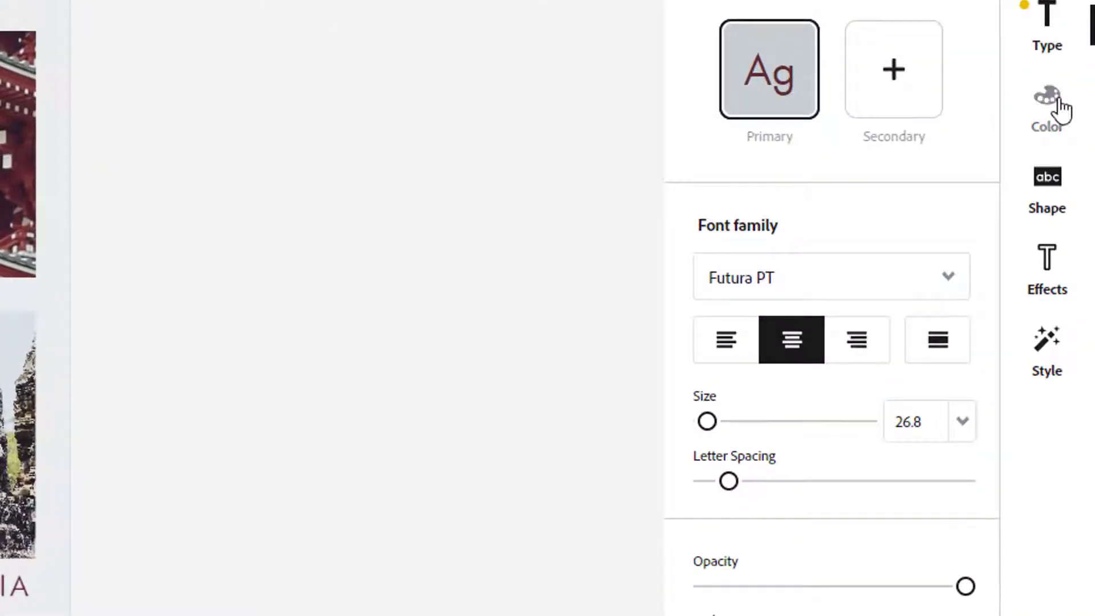
{"action": "left_click", "coordinate": [1059, 107]}
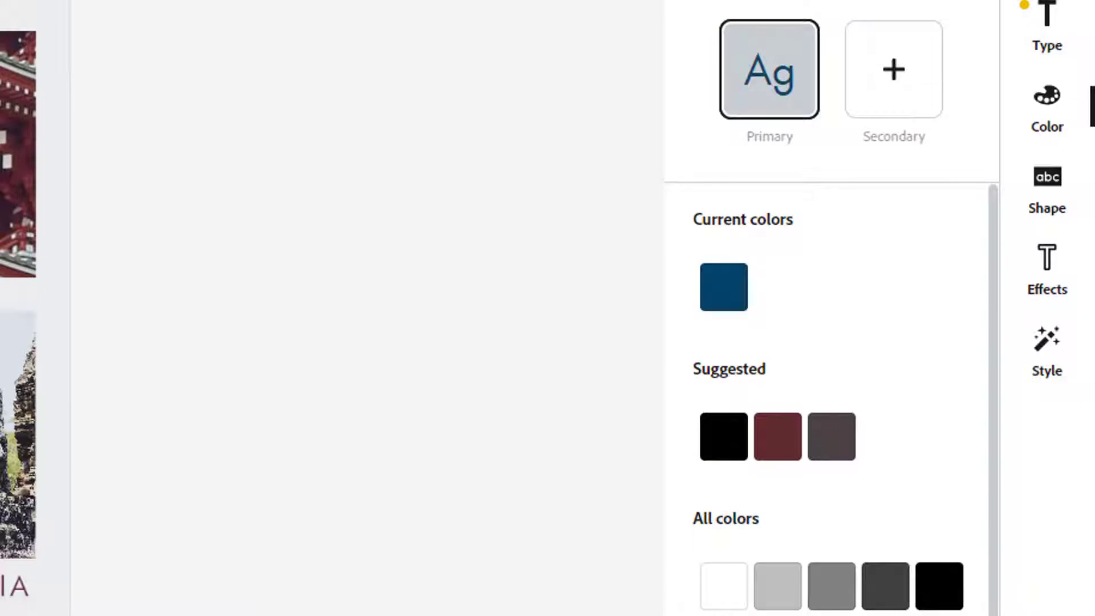
{"action": "left_click", "coordinate": [775, 440]}
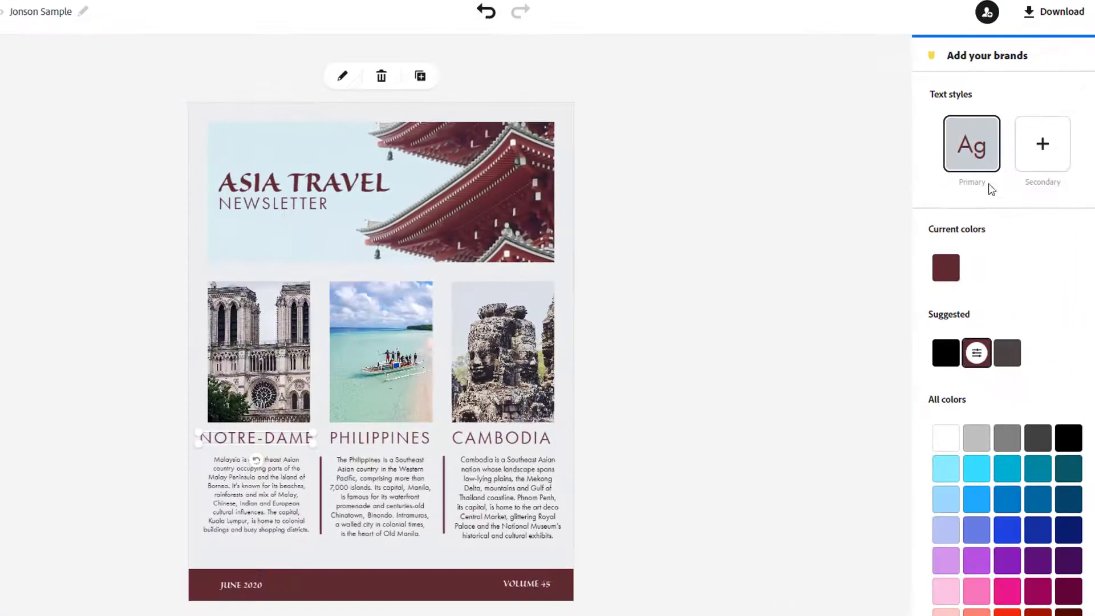
{"action": "left_click", "coordinate": [938, 154]}
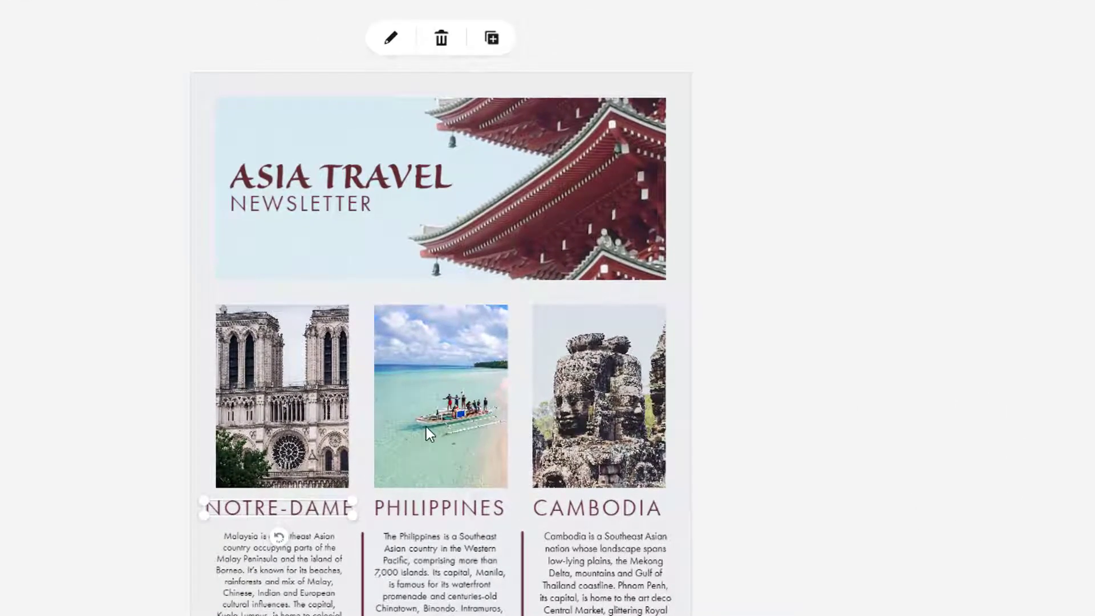
Clear only the Philippines photo, keeping its empty cell, after undoing a whole-cell delete
{"action": "left_click", "coordinate": [426, 427]}
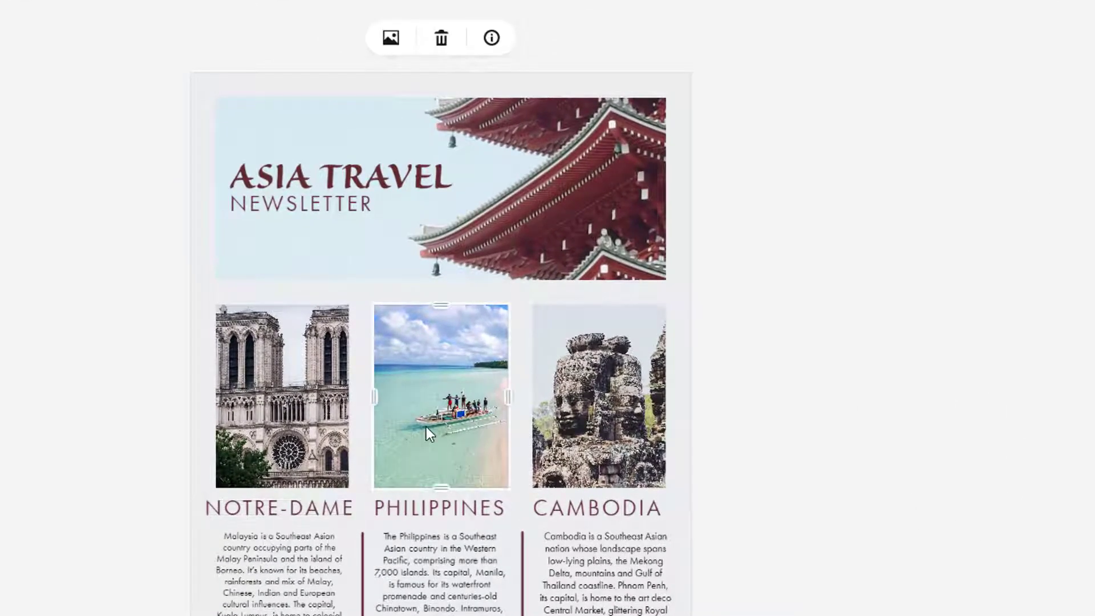
{"action": "left_click", "coordinate": [440, 39]}
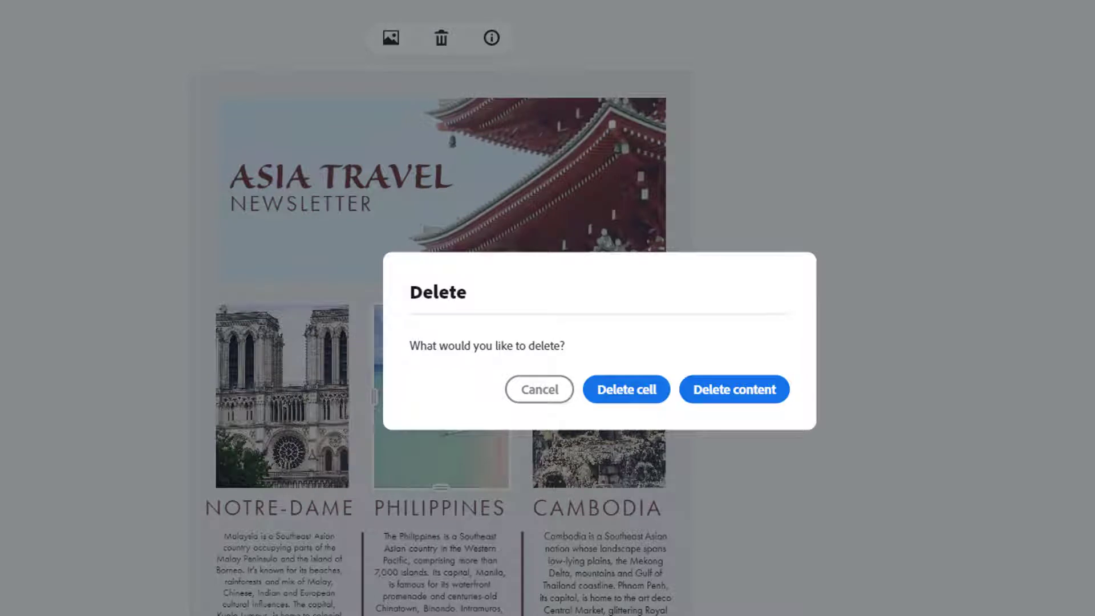
{"action": "left_click", "coordinate": [634, 400]}
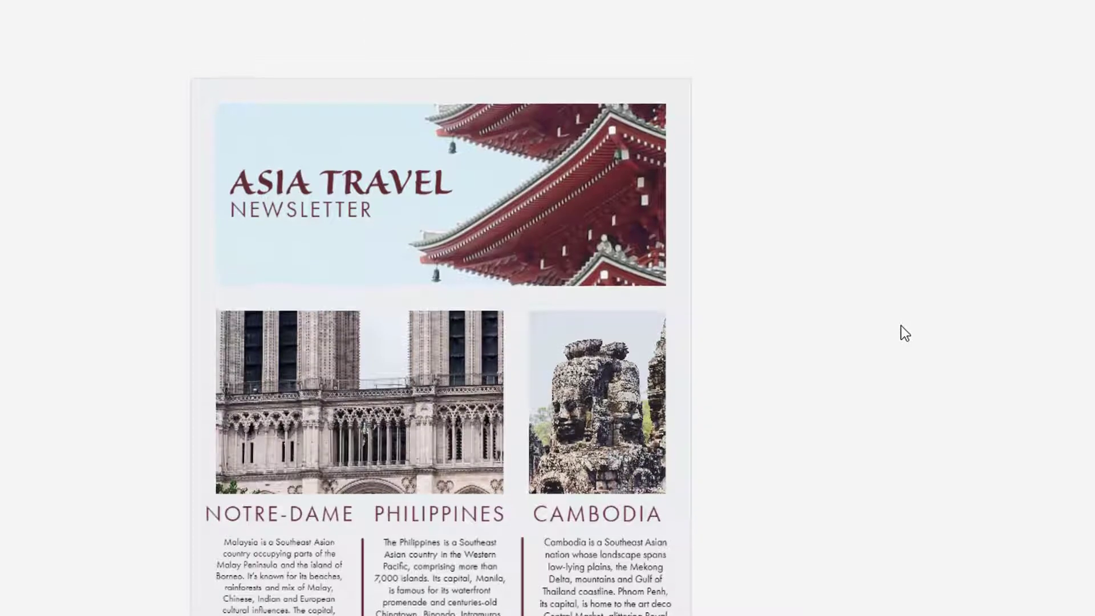
{"action": "left_click", "coordinate": [580, 37]}
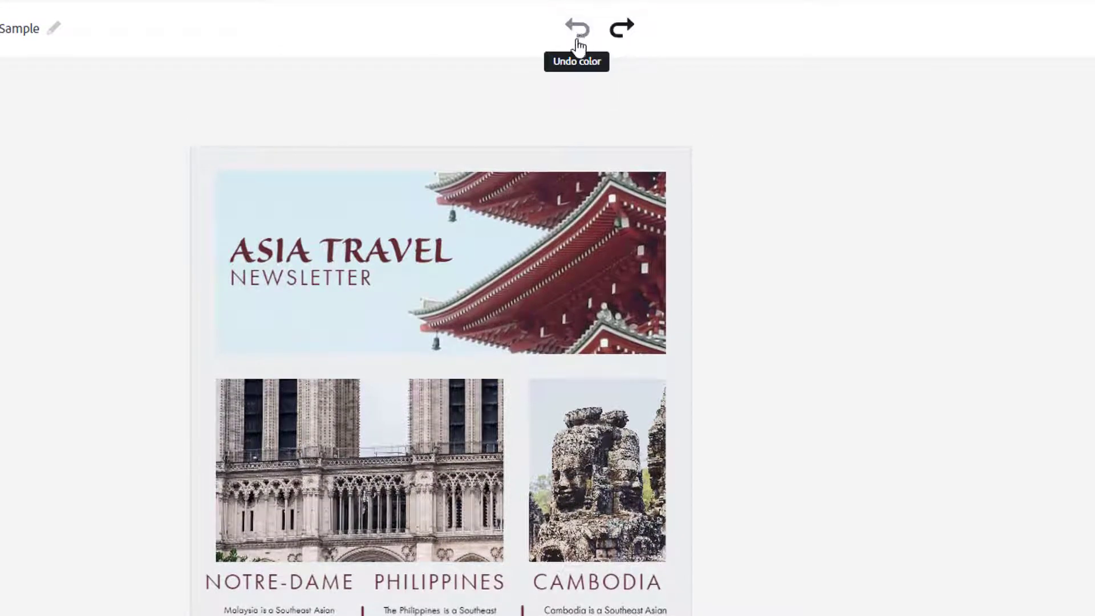
{"action": "left_click", "coordinate": [458, 483]}
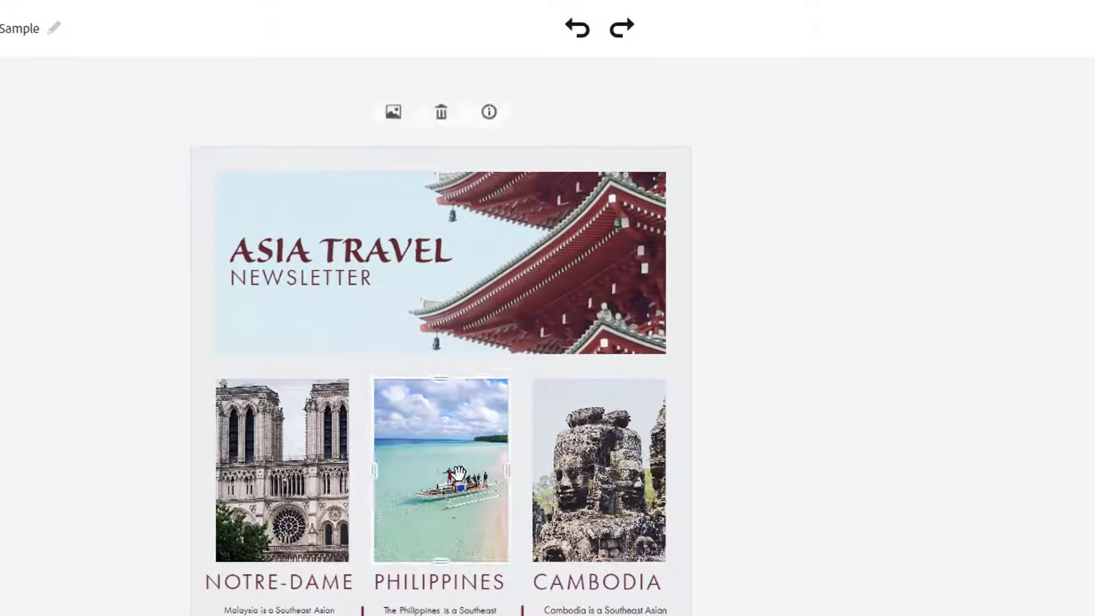
{"action": "left_click", "coordinate": [441, 112]}
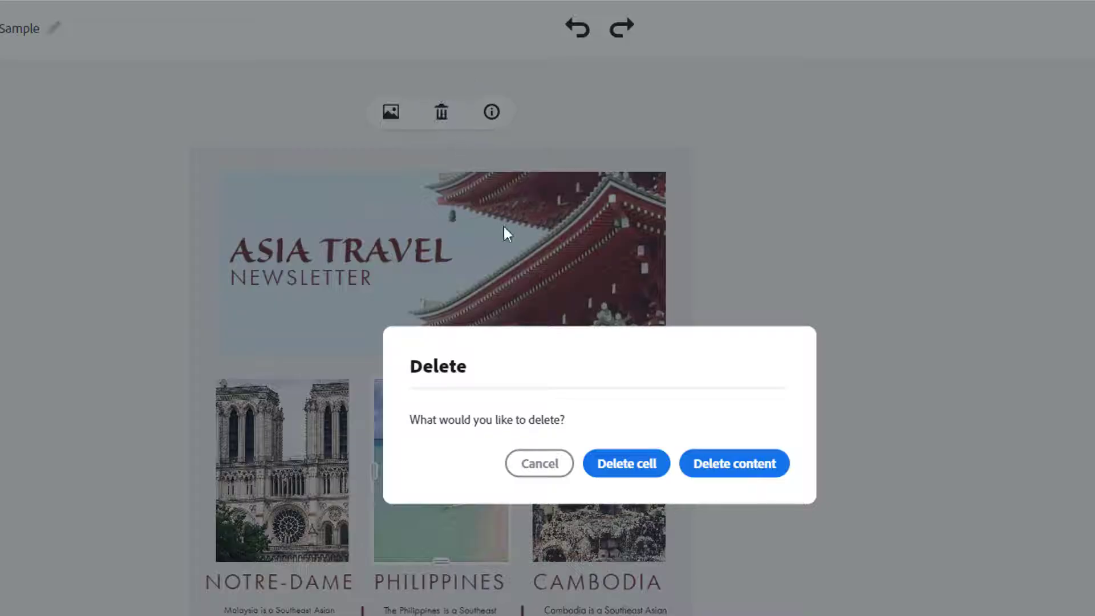
{"action": "left_click", "coordinate": [745, 463]}
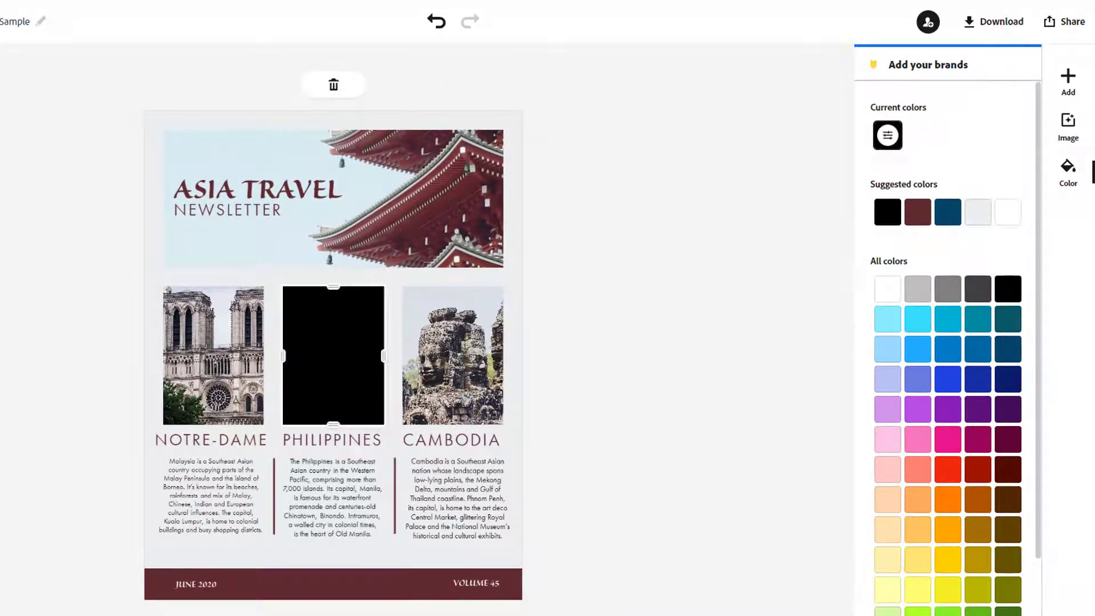
Make the empty cell light grey and upload the Champs-Élysées sign photo over the middle column
{"action": "left_click", "coordinate": [977, 212]}
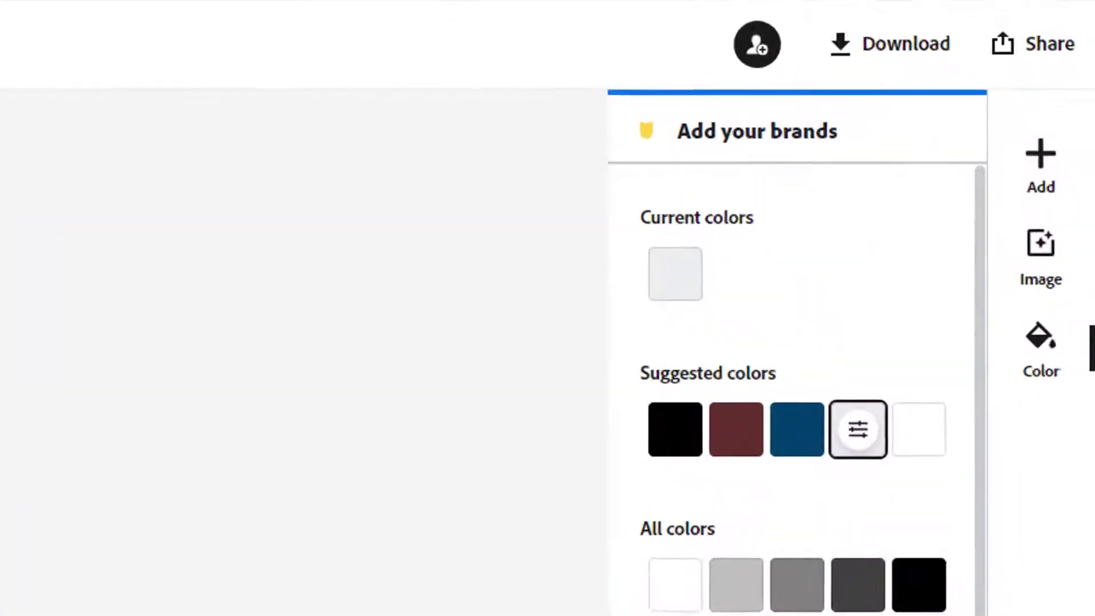
{"action": "left_click", "coordinate": [1050, 165]}
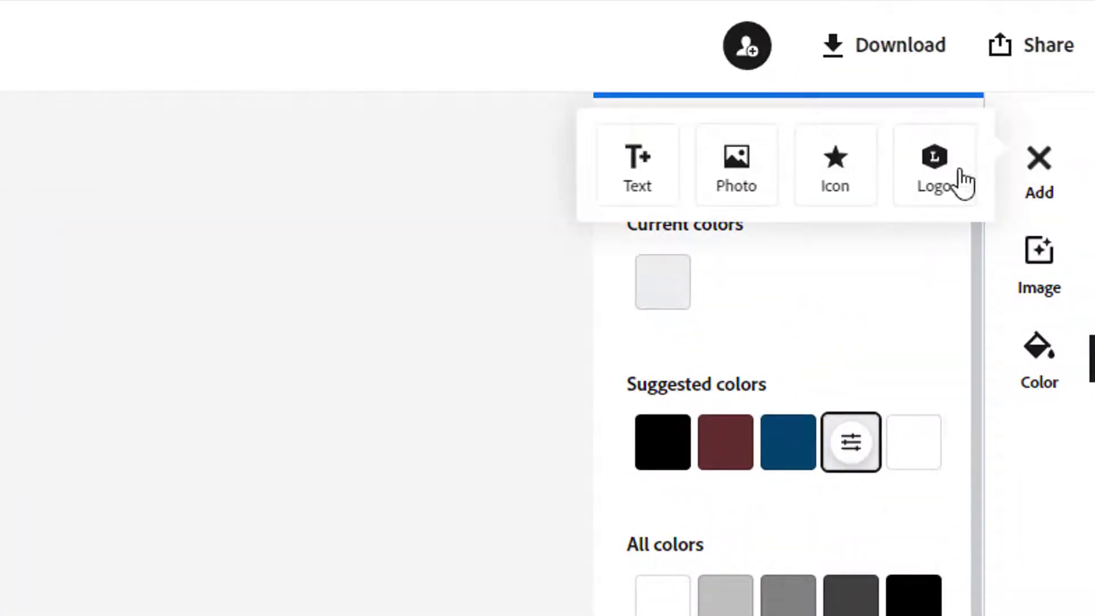
{"action": "left_click", "coordinate": [739, 167]}
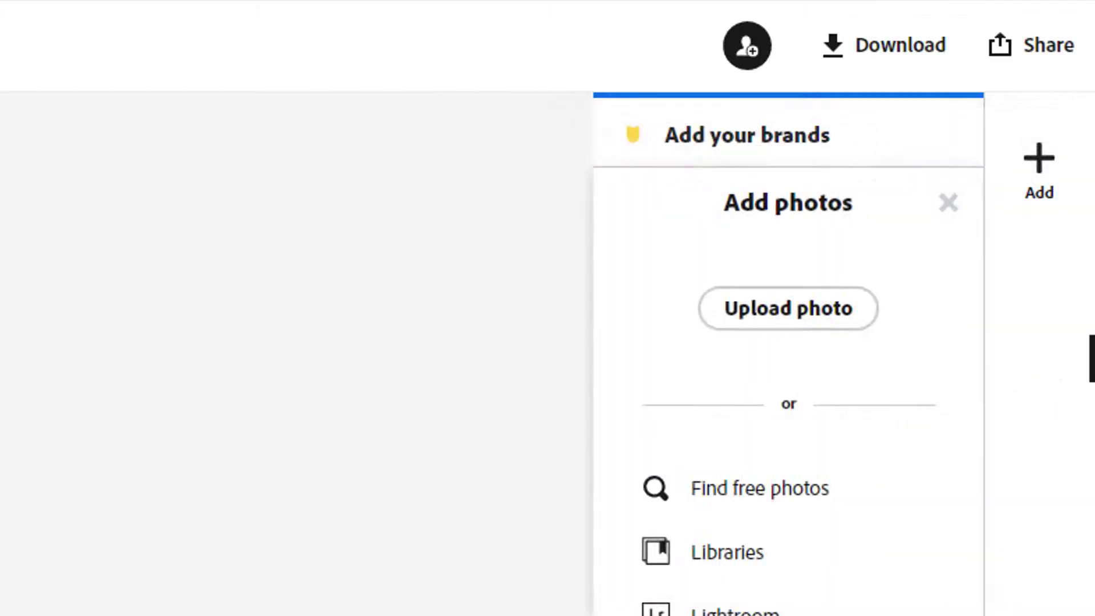
{"action": "left_click", "coordinate": [721, 306]}
{"action": "double_click", "coordinate": [155, 75]}
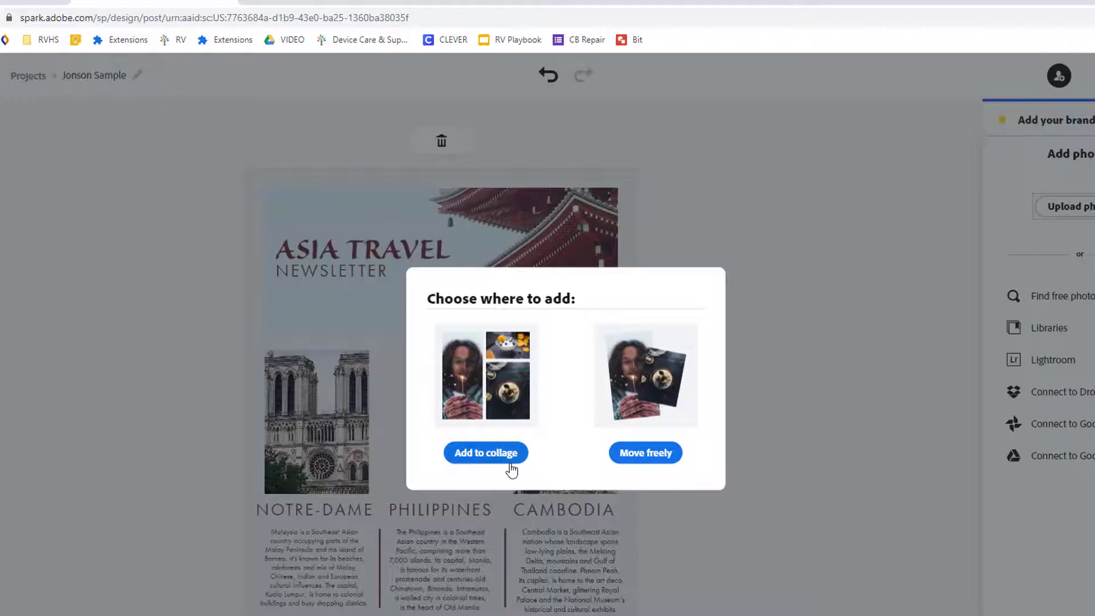
{"action": "left_click", "coordinate": [641, 453]}
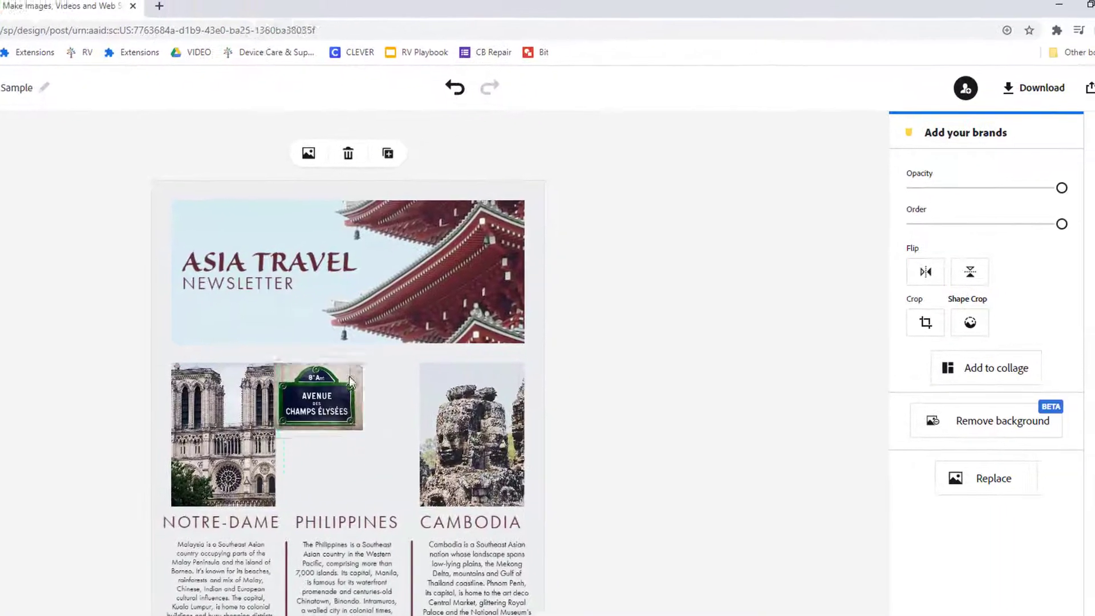
{"action": "left_click_drag", "start_coordinate": [350, 382], "coordinate": [330, 420]}
Upload the Arc de Triomphe photo and size it into the middle column
{"action": "left_click", "coordinate": [1067, 155]}
{"action": "left_click", "coordinate": [905, 165]}
{"action": "left_click", "coordinate": [941, 225]}
{"action": "double_click", "coordinate": [174, 92]}
{"action": "left_click", "coordinate": [530, 481]}
{"action": "left_click_drag", "start_coordinate": [274, 465], "coordinate": [299, 442]}
{"action": "mouse_move", "coordinate": [355, 487]}
{"action": "left_mouse_down"}
{"action": "mouse_move", "coordinate": [378, 506]}
{"action": "mouse_move", "coordinate": [368, 497]}
{"action": "left_mouse_up"}
{"action": "left_click_drag", "start_coordinate": [325, 456], "coordinate": [322, 464]}
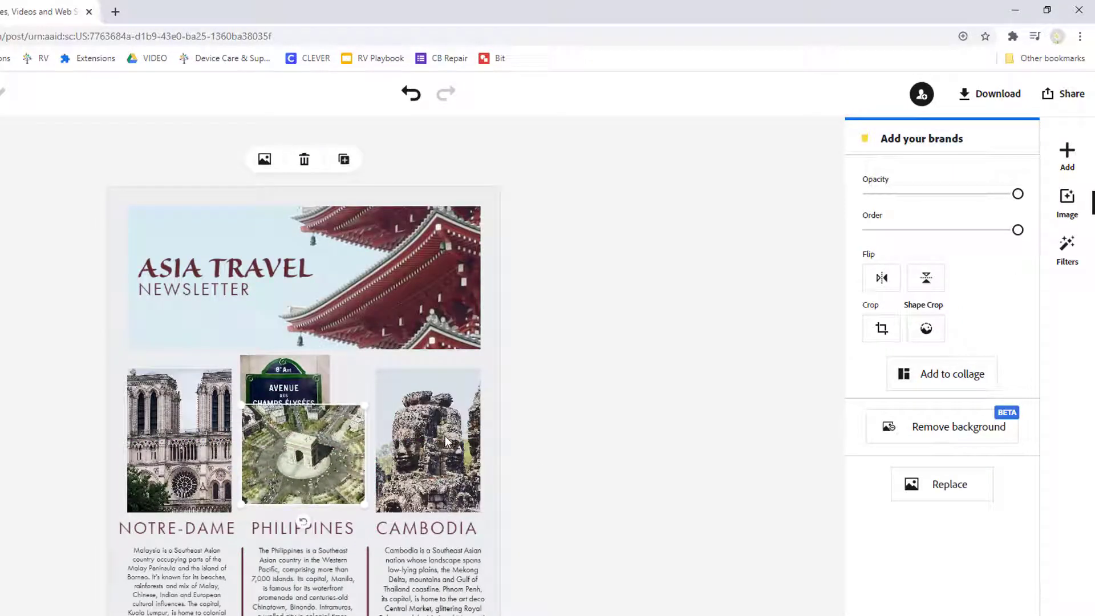
Bring the sign photo to the front, remove its background, and clear the header image
{"action": "left_click", "coordinate": [305, 374]}
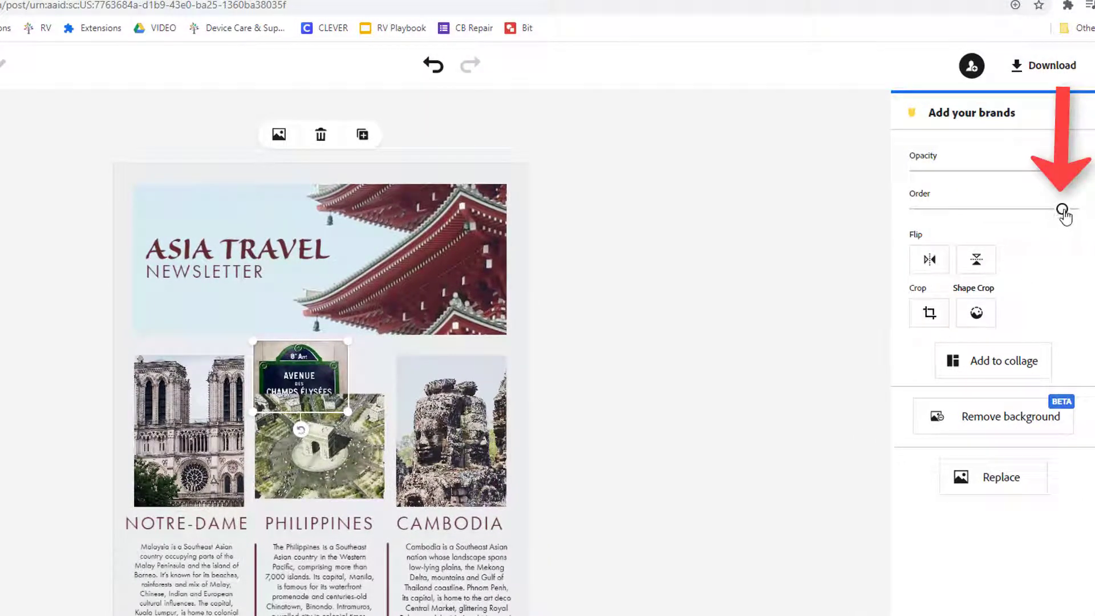
{"action": "left_click_drag", "start_coordinate": [1063, 211], "coordinate": [1086, 214]}
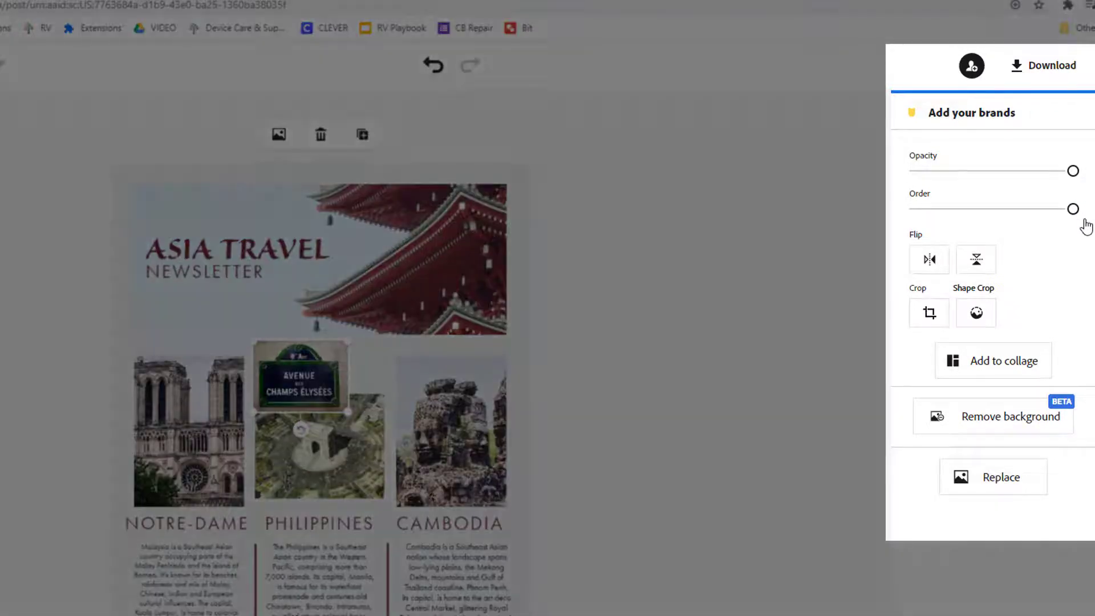
{"action": "left_click", "coordinate": [992, 432]}
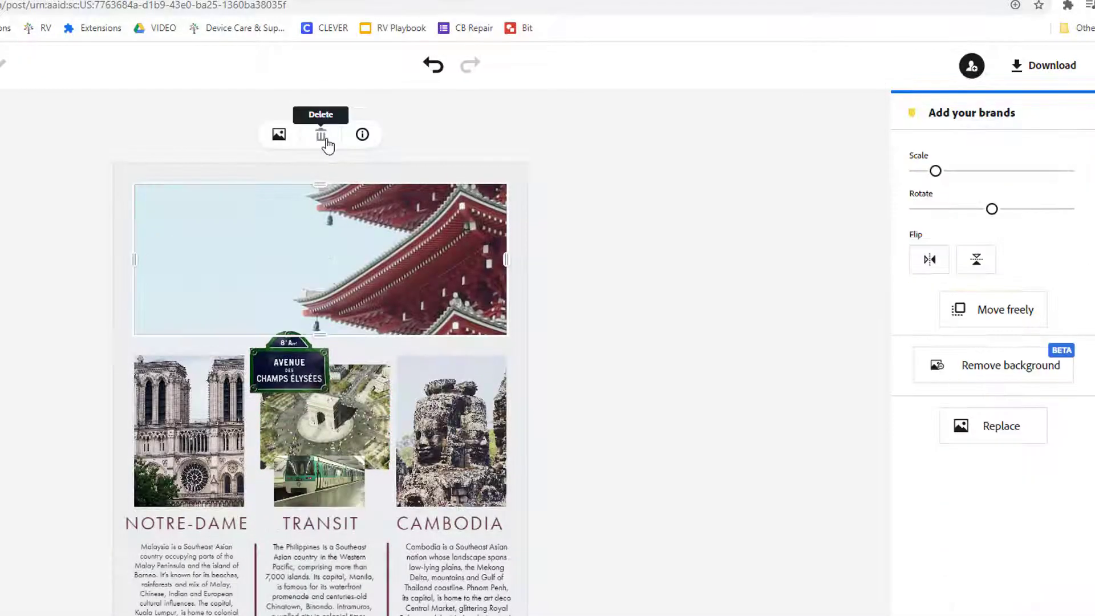
{"action": "left_click", "coordinate": [320, 133]}
{"action": "left_click", "coordinate": [533, 425]}
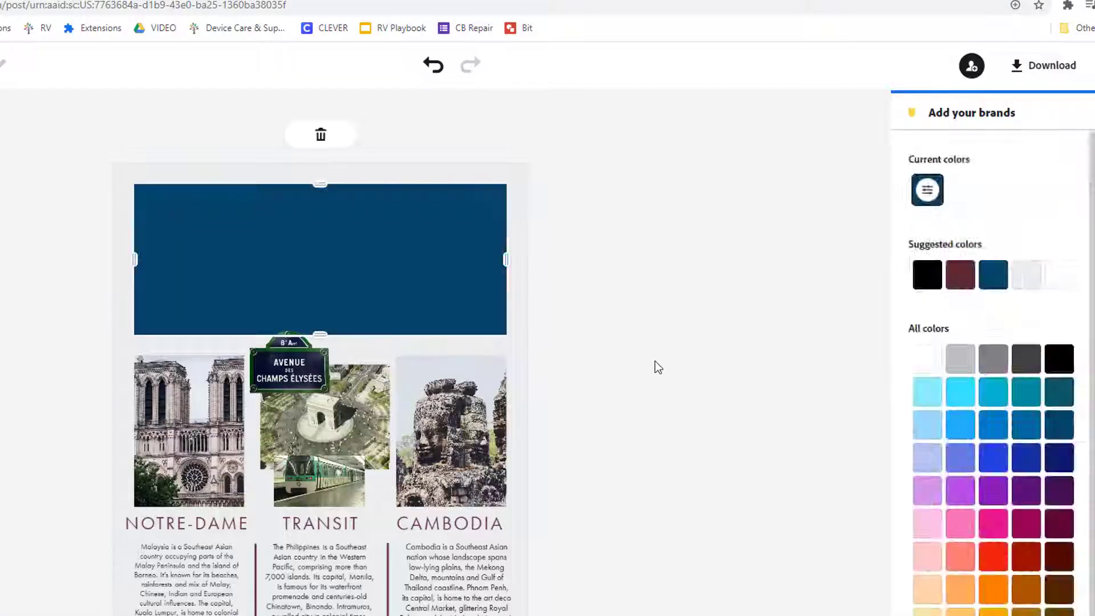
Add the Spring Lookbook text design to the emptied header
{"action": "left_click", "coordinate": [645, 365]}
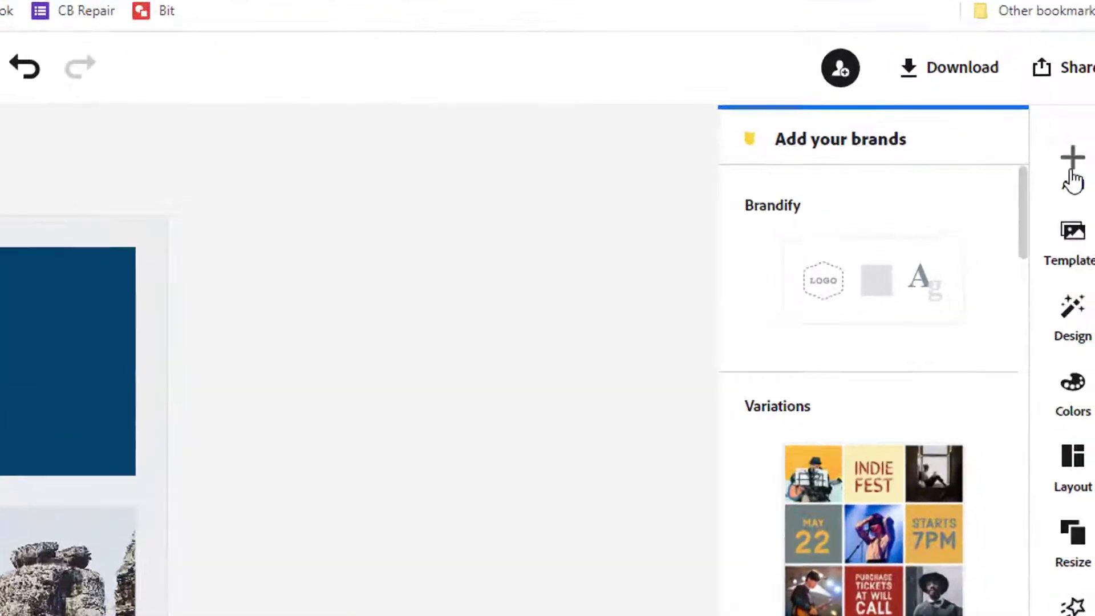
{"action": "left_click", "coordinate": [1066, 162]}
{"action": "left_click", "coordinate": [678, 197]}
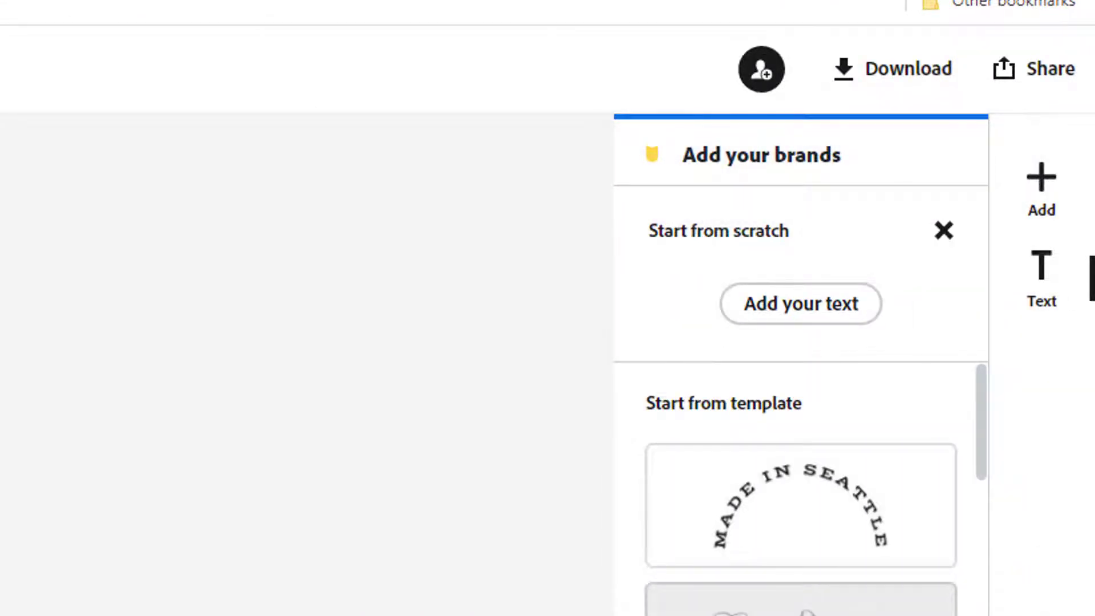
{"action": "scroll", "coordinate": [801, 490], "scroll_direction": "down", "scroll_amount": 2}
{"action": "scroll", "coordinate": [800, 490], "scroll_direction": "down", "scroll_amount": 3}
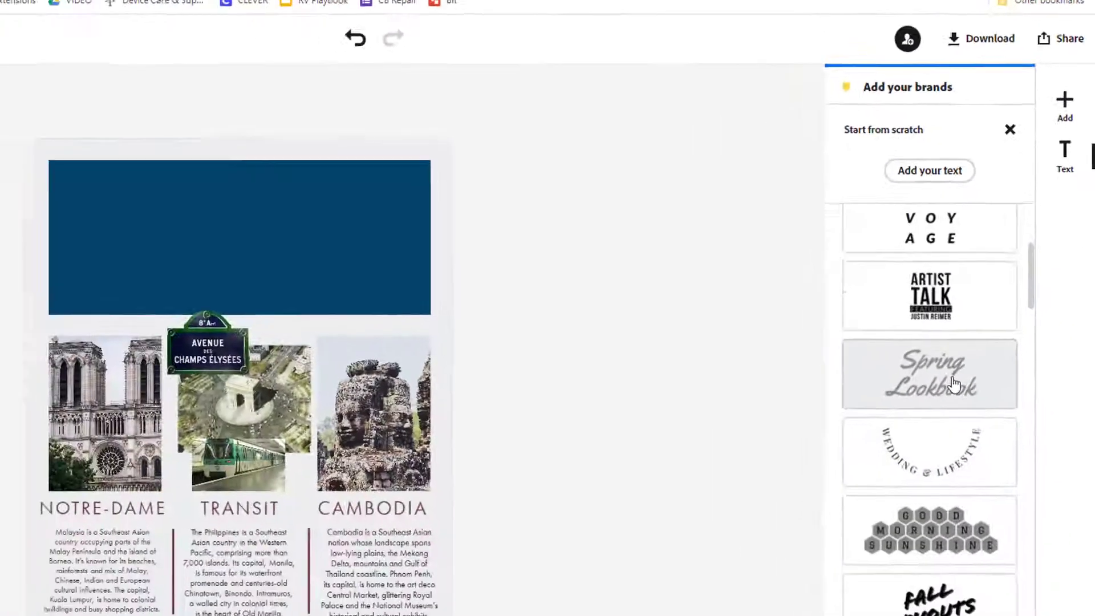
{"action": "left_click", "coordinate": [956, 378]}
Change the title to 'Paris' and move it, slightly smaller, to the upper left
{"action": "double_click", "coordinate": [273, 215]}
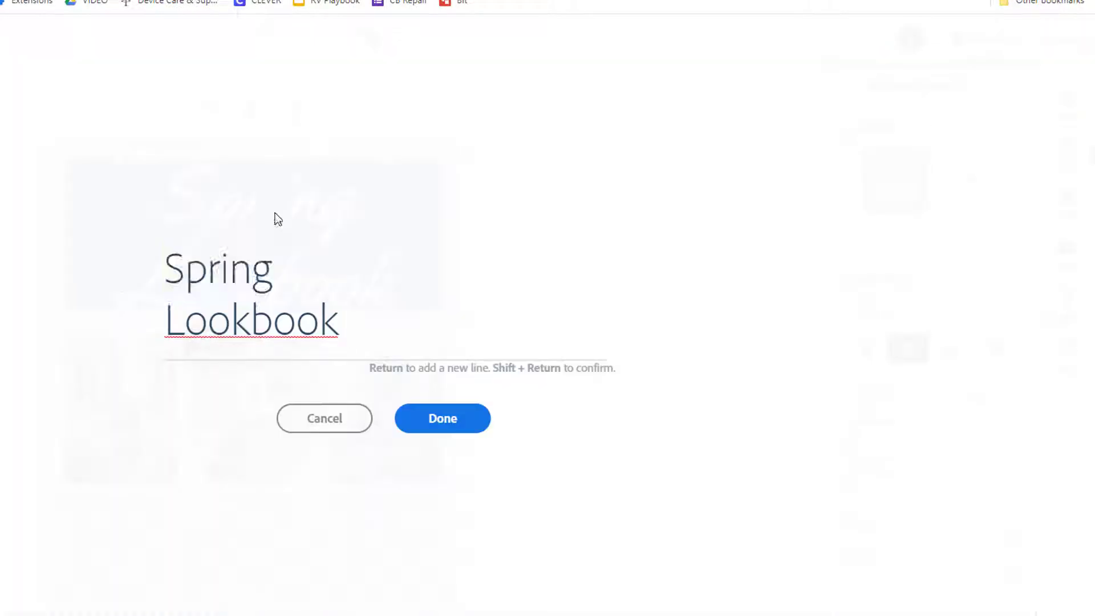
{"action": "left_click_drag", "start_coordinate": [269, 268], "coordinate": [118, 282]}
{"action": "type", "text": "Paris"}
{"action": "left_click_drag", "start_coordinate": [345, 324], "coordinate": [165, 327]}
{"action": "key", "text": "BackSpace"}
{"action": "left_click", "coordinate": [442, 418]}
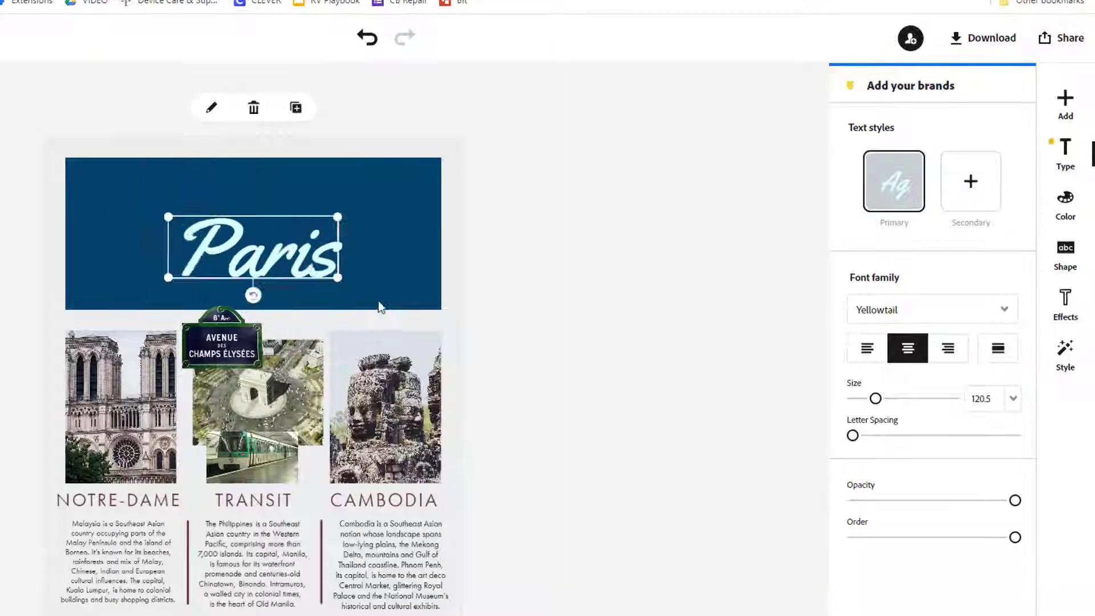
{"action": "left_click_drag", "start_coordinate": [257, 246], "coordinate": [171, 197]}
{"action": "left_click_drag", "start_coordinate": [251, 229], "coordinate": [244, 225]}
Add the Inner Beauty text design and retype it as 'CULTURE & ARCHITECTURE'
{"action": "left_click", "coordinate": [296, 215]}
{"action": "scroll", "coordinate": [1020, 463], "scroll_direction": "down", "scroll_amount": 10}
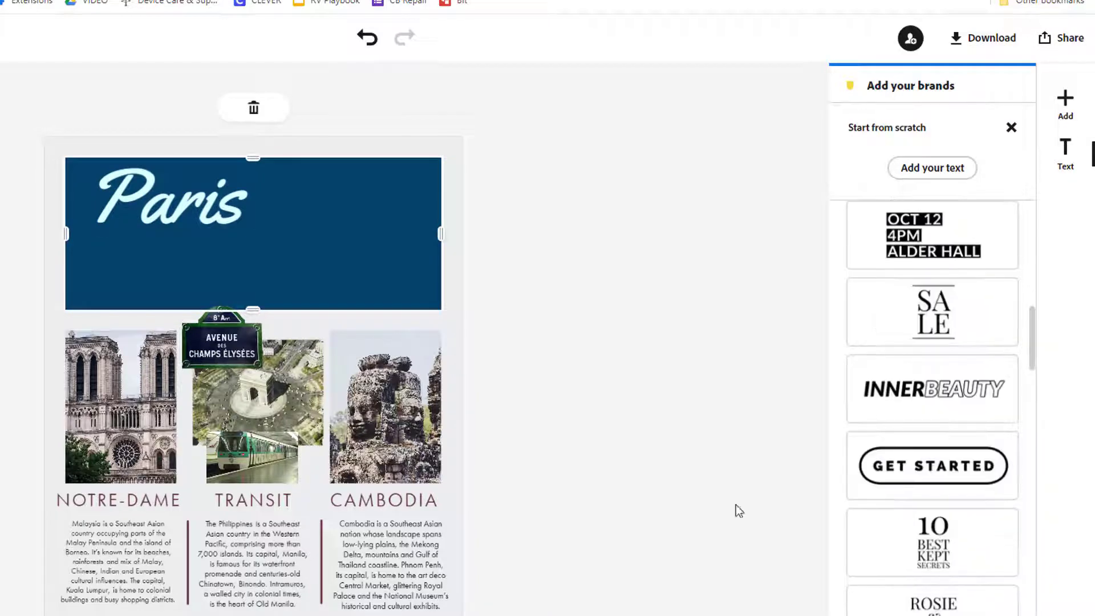
{"action": "left_click", "coordinate": [931, 386]}
{"action": "double_click", "coordinate": [306, 286]}
{"action": "left_click_drag", "start_coordinate": [204, 319], "coordinate": [166, 316]}
{"action": "type", "text": "CULTURE &BEAUTY"}
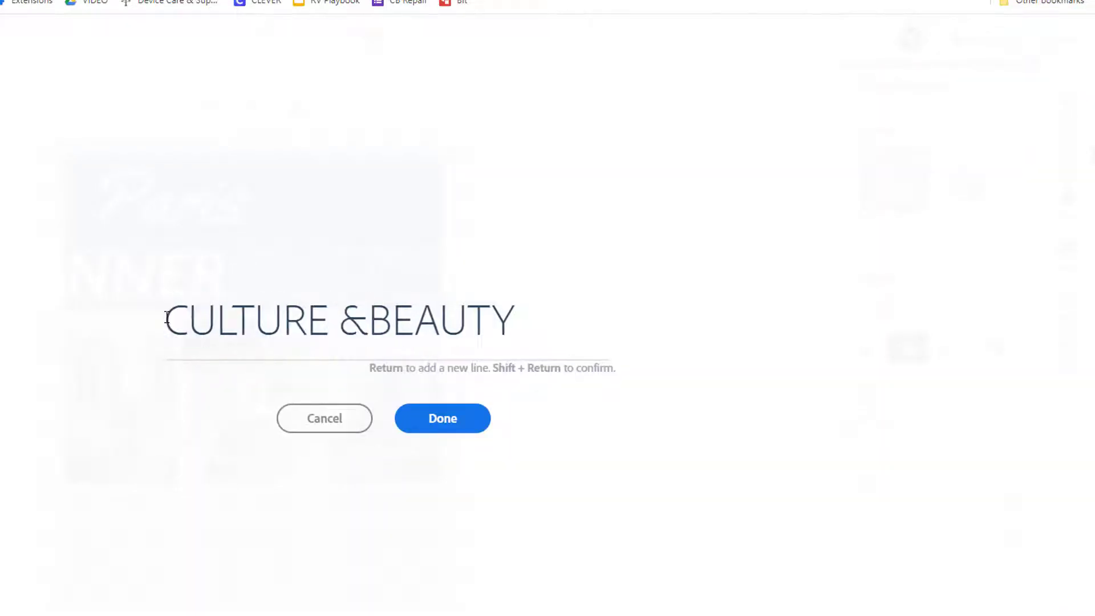
{"action": "key", "text": "End"}
{"action": "key", "text": "BackSpace"}
{"action": "key", "text": "BackSpace"}
{"action": "key", "text": "BackSpace"}
{"action": "key", "text": "BackSpace"}
{"action": "key", "text": "BackSpace"}
{"action": "key", "text": "BackSpace"}
{"action": "type", "text": "ARCHITECTURE"}
Set the headline to size 36 on one line, just under Paris
{"action": "left_click", "coordinate": [442, 423]}
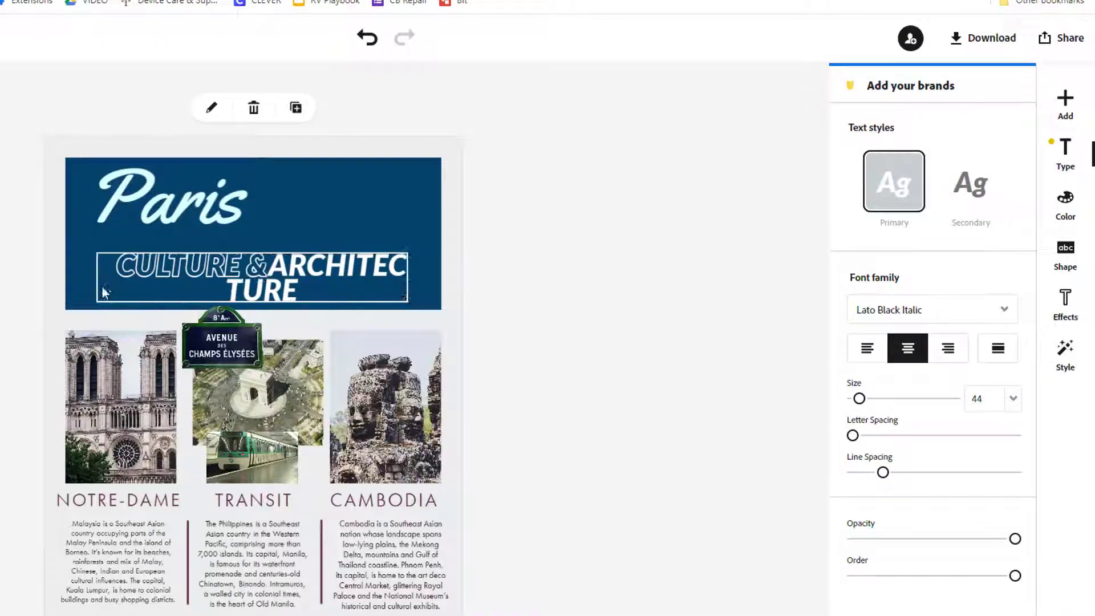
{"action": "left_click", "coordinate": [1013, 398]}
{"action": "left_click", "coordinate": [976, 498]}
{"action": "left_click_drag", "start_coordinate": [353, 277], "coordinate": [461, 276]}
{"action": "left_click_drag", "start_coordinate": [405, 268], "coordinate": [332, 244]}
{"action": "left_click", "coordinate": [118, 562]}
{"action": "key", "text": "ctrl+z"}
{"action": "left_click", "coordinate": [121, 407]}
Make the header maroon and add an Eiffel Tower photo from a PARIS search behind the headline
{"action": "left_click", "coordinate": [402, 231]}
{"action": "left_click", "coordinate": [1065, 104]}
{"action": "left_click", "coordinate": [939, 148]}
{"action": "left_click", "coordinate": [916, 272]}
{"action": "type", "text": "PARIS"}
{"action": "key", "text": "Return"}
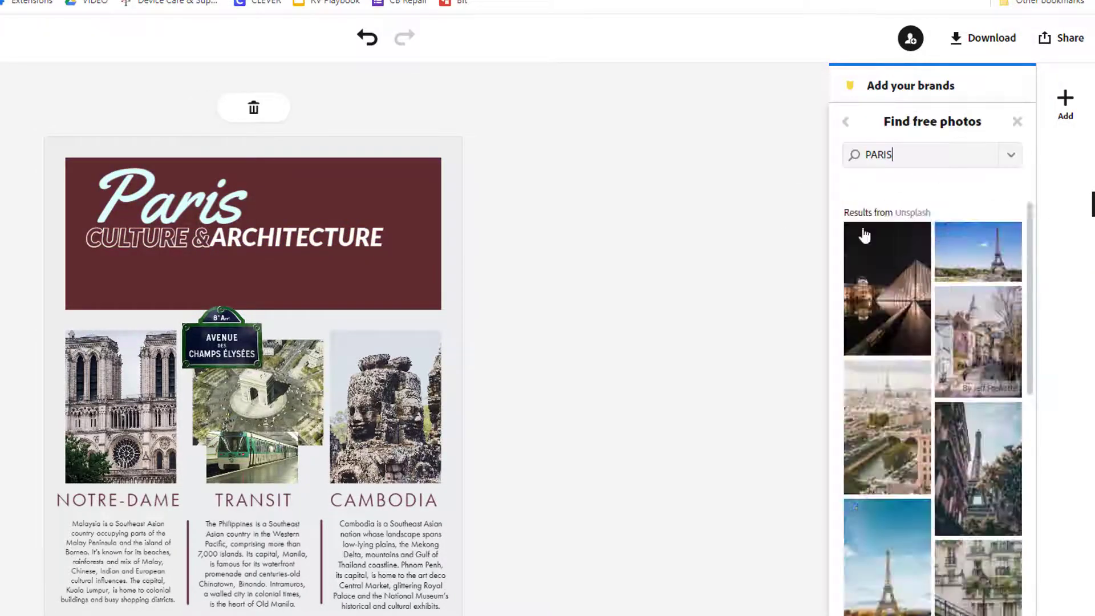
{"action": "scroll", "coordinate": [935, 399], "scroll_direction": "down", "scroll_amount": 10}
{"action": "left_click", "coordinate": [977, 576]}
{"action": "left_click_drag", "start_coordinate": [1012, 183], "coordinate": [985, 182]}
{"action": "left_click", "coordinate": [385, 410]}
Replace the Cambodia photo with a LOUVRE photo, briefly trying a design variation
{"action": "left_click", "coordinate": [931, 402]}
{"action": "left_click", "coordinate": [917, 272]}
{"action": "double_click", "coordinate": [938, 157]}
{"action": "type", "text": "LOUVRE"}
{"action": "key", "text": "Return"}
{"action": "left_click", "coordinate": [888, 257]}
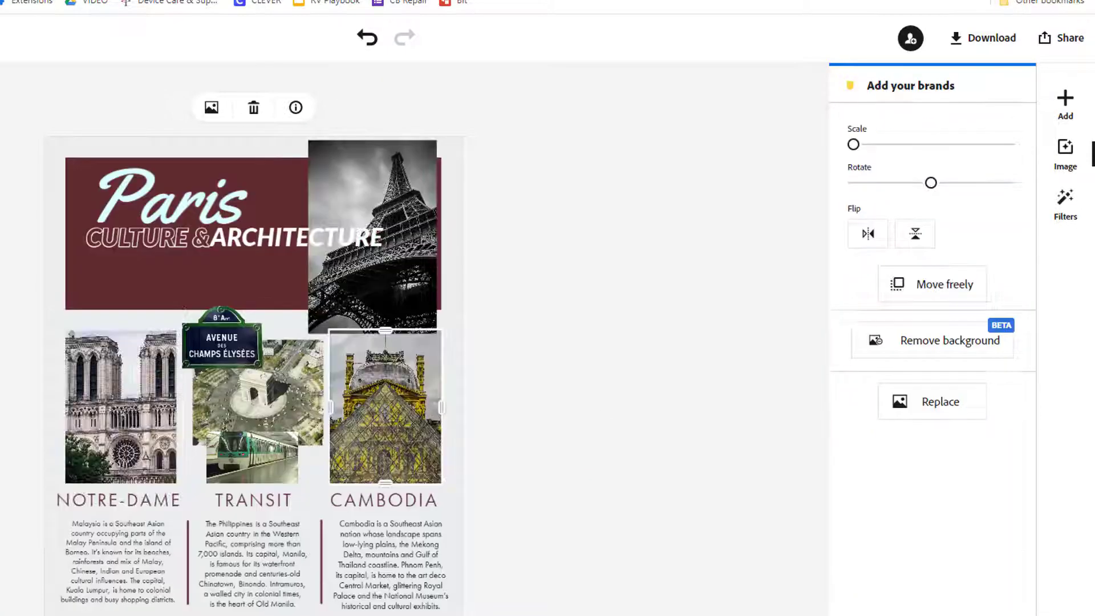
{"action": "left_click", "coordinate": [639, 296]}
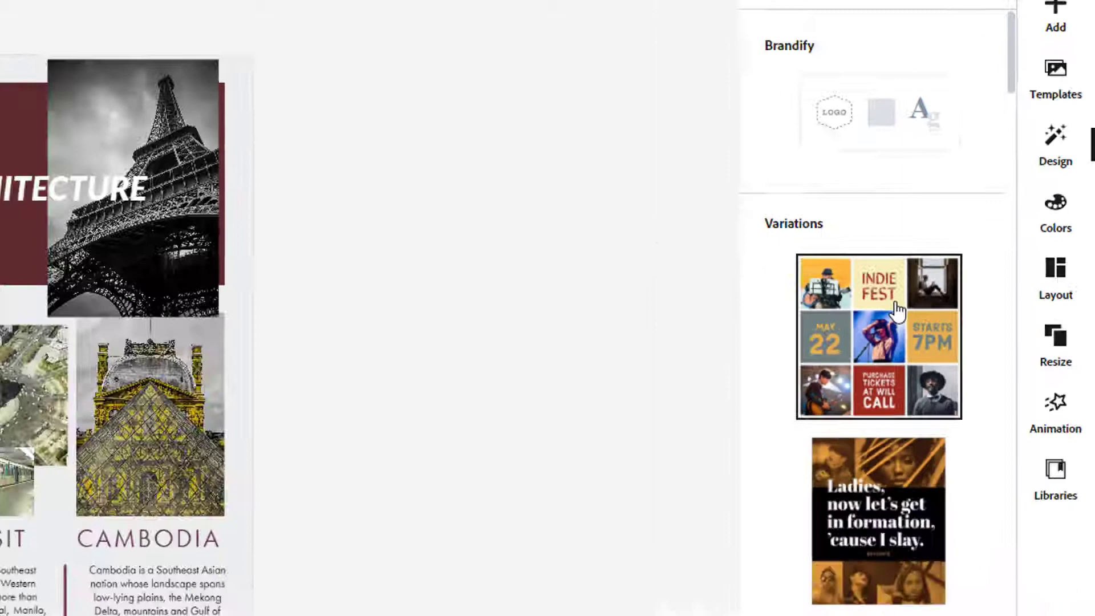
{"action": "left_click", "coordinate": [813, 429]}
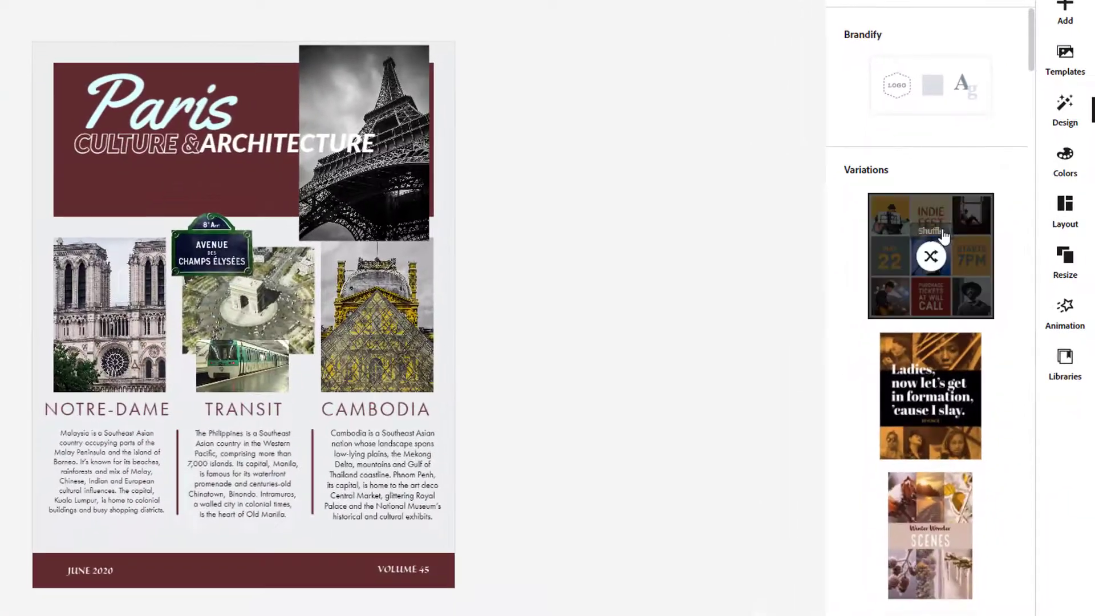
{"action": "left_click", "coordinate": [942, 236]}
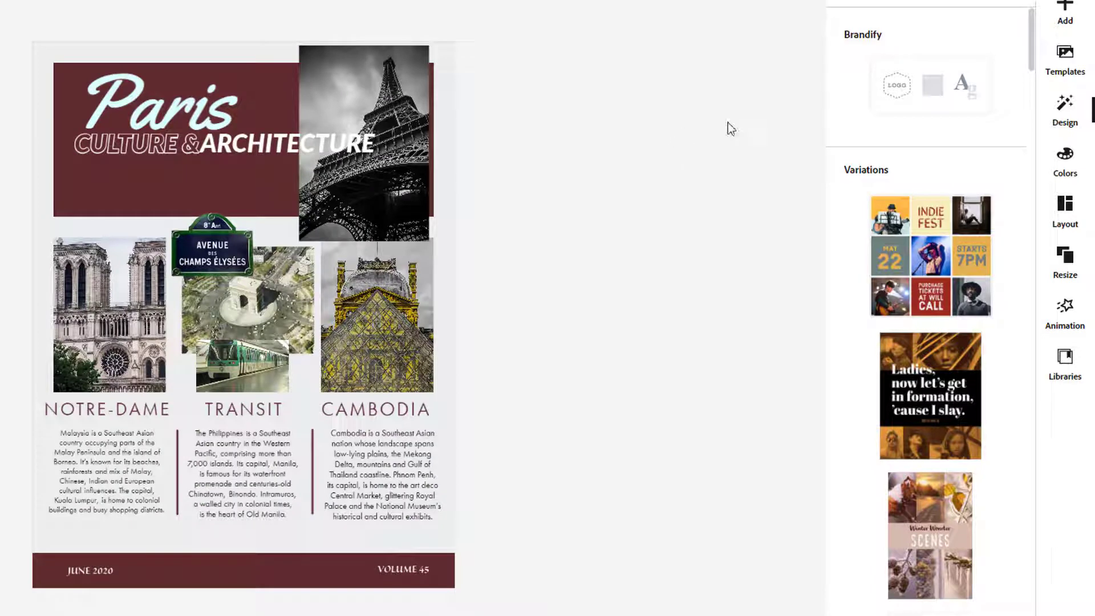
Try the yellow-green, red, and dark red-and-blue colour palettes on the flyer
{"action": "left_click", "coordinate": [1061, 158]}
{"action": "left_click", "coordinate": [929, 232]}
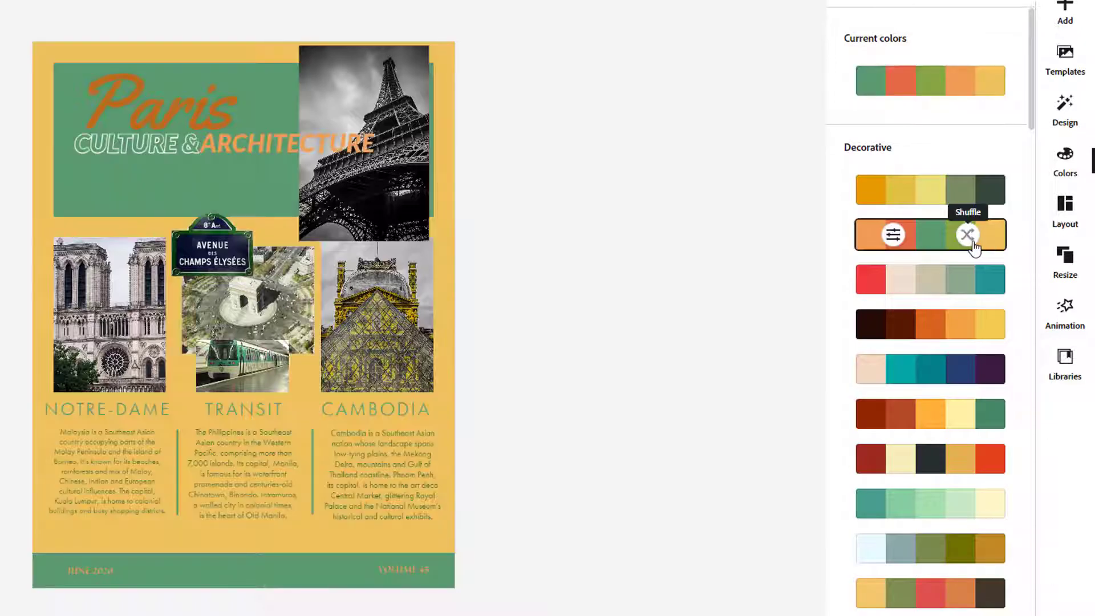
{"action": "left_click", "coordinate": [930, 276]}
{"action": "scroll", "coordinate": [955, 392], "scroll_direction": "down", "scroll_amount": 5}
{"action": "scroll", "coordinate": [954, 392], "scroll_direction": "down", "scroll_amount": 5}
{"action": "left_click", "coordinate": [931, 162]}
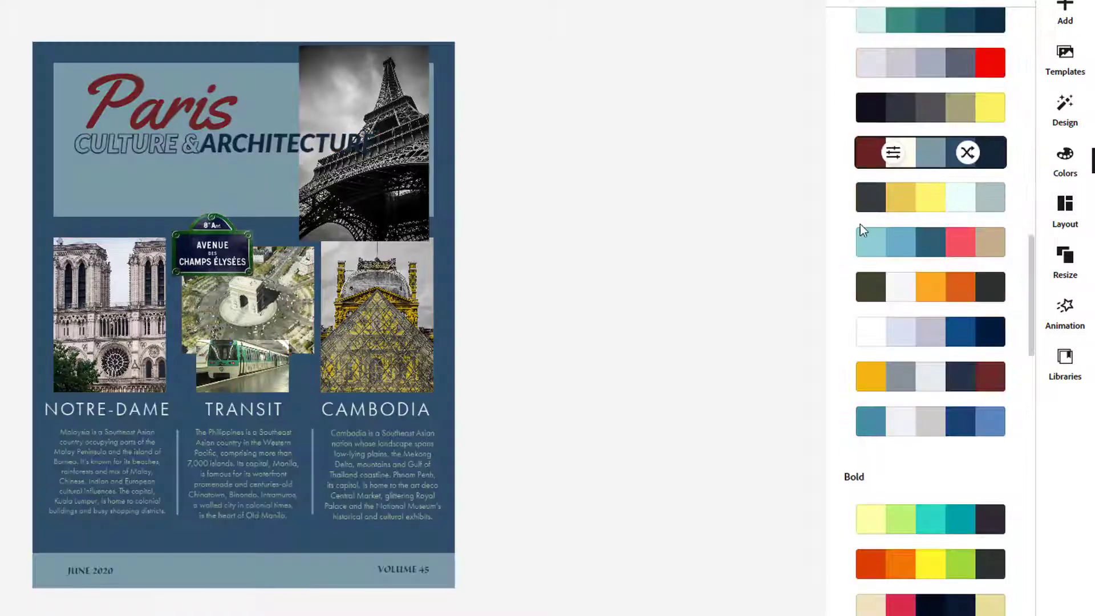
Restore the white-and-maroon palette and resize the flyer to Poster format
{"action": "left_click_drag", "start_coordinate": [1031, 270], "coordinate": [1031, 61]}
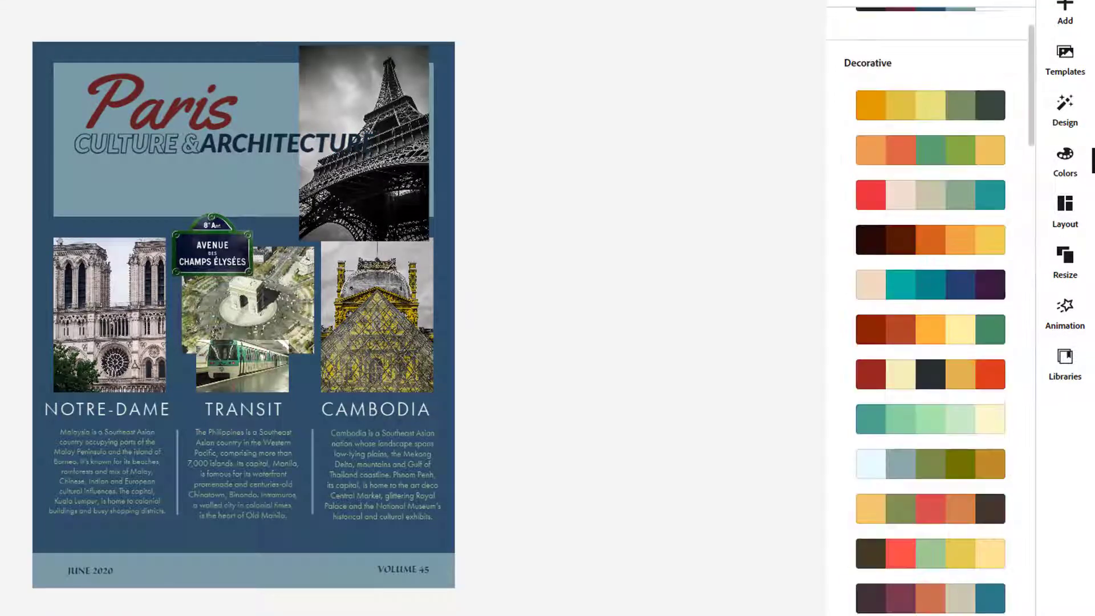
{"action": "left_click", "coordinate": [931, 8]}
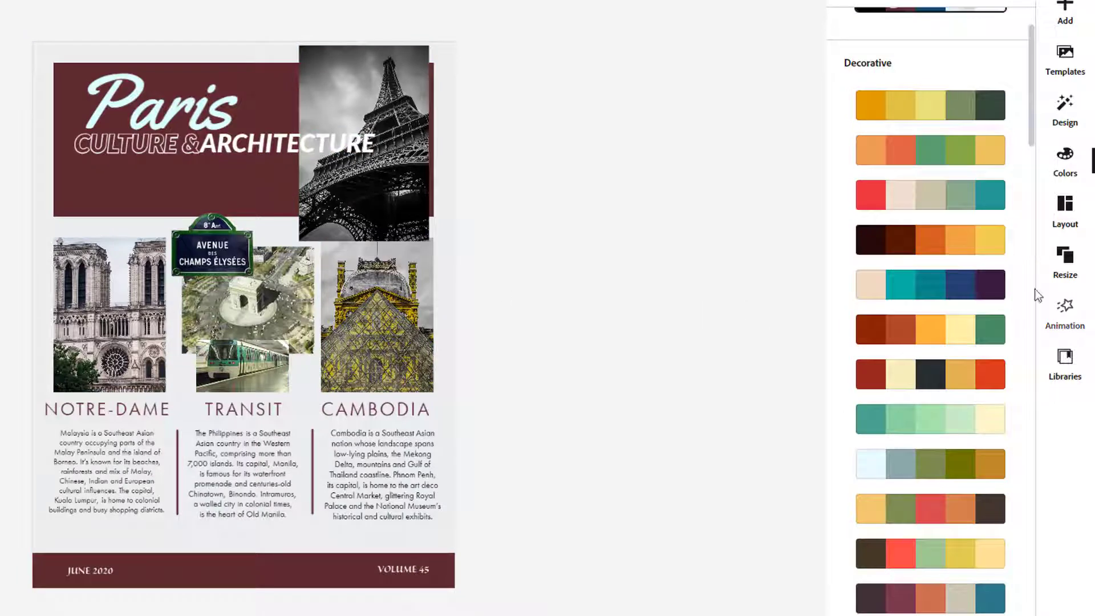
{"action": "left_click", "coordinate": [1064, 265]}
{"action": "left_click", "coordinate": [921, 217]}
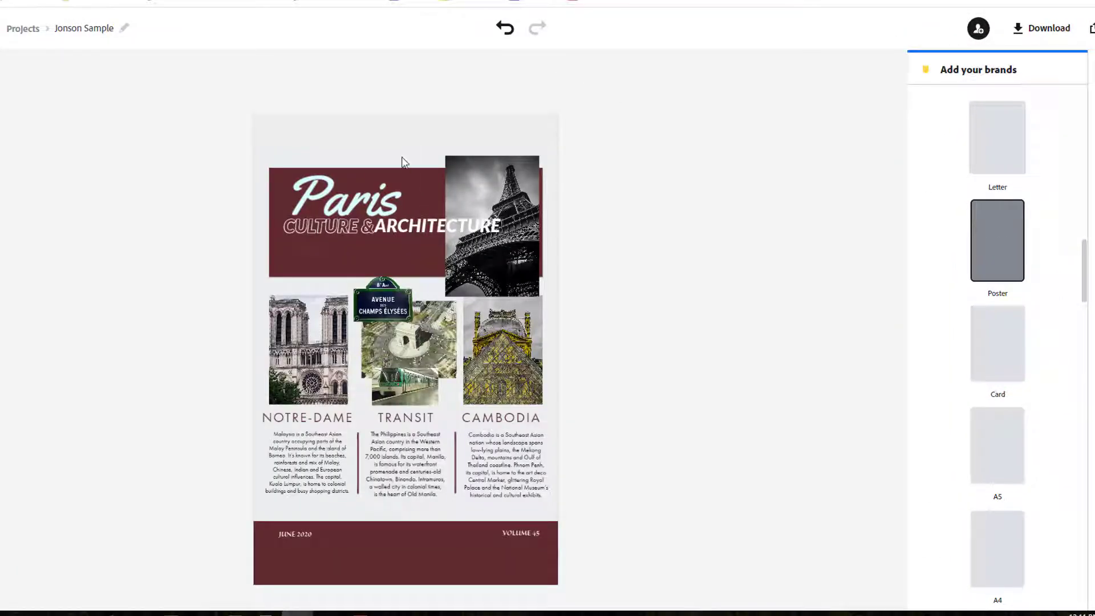
Undo the Poster resize to Letter, save, and reopen the Asia Newsletter project
{"action": "left_click", "coordinate": [504, 28]}
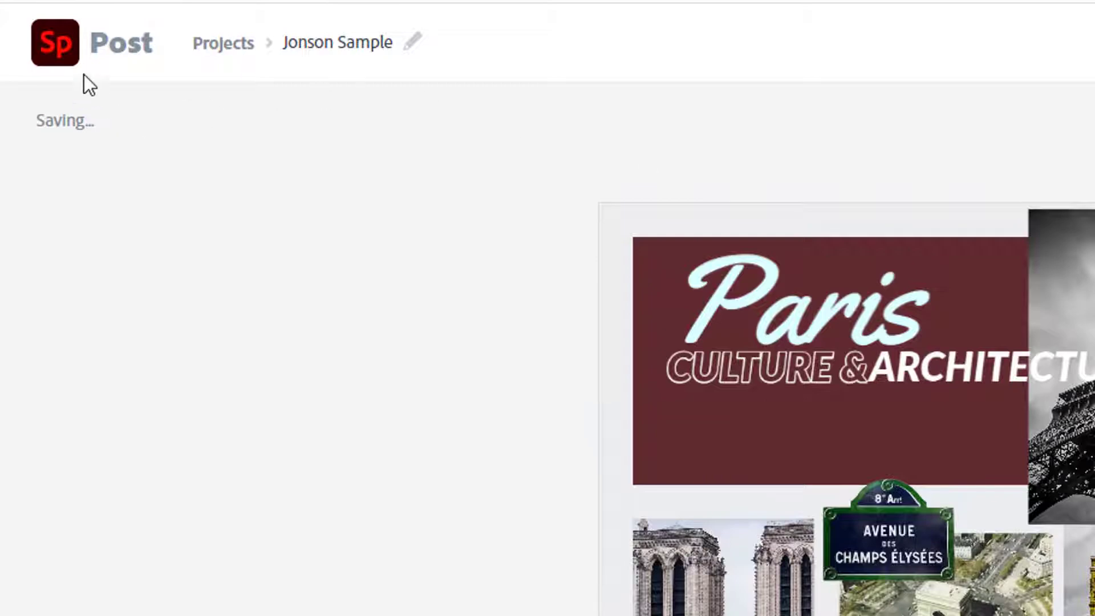
{"action": "left_click", "coordinate": [63, 57]}
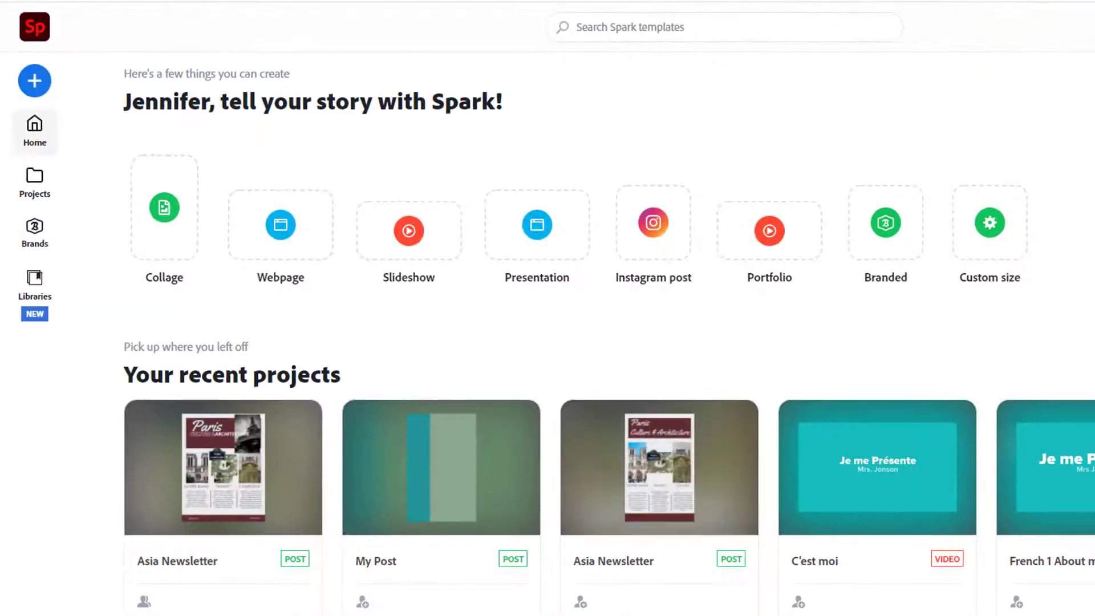
{"action": "mouse_move", "coordinate": [518, 613]}
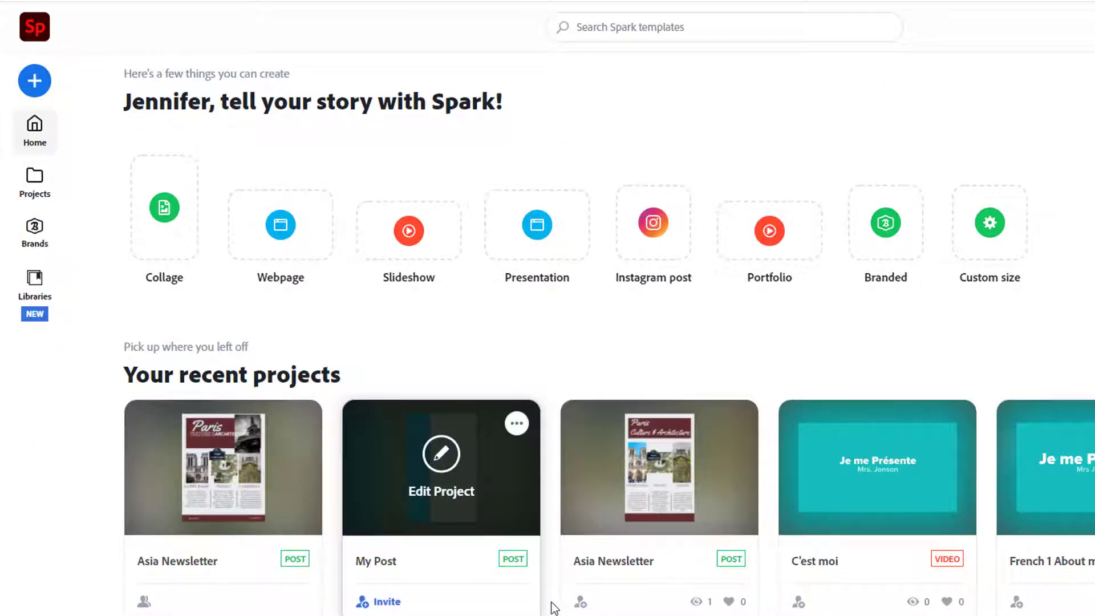
{"action": "mouse_move", "coordinate": [231, 519]}
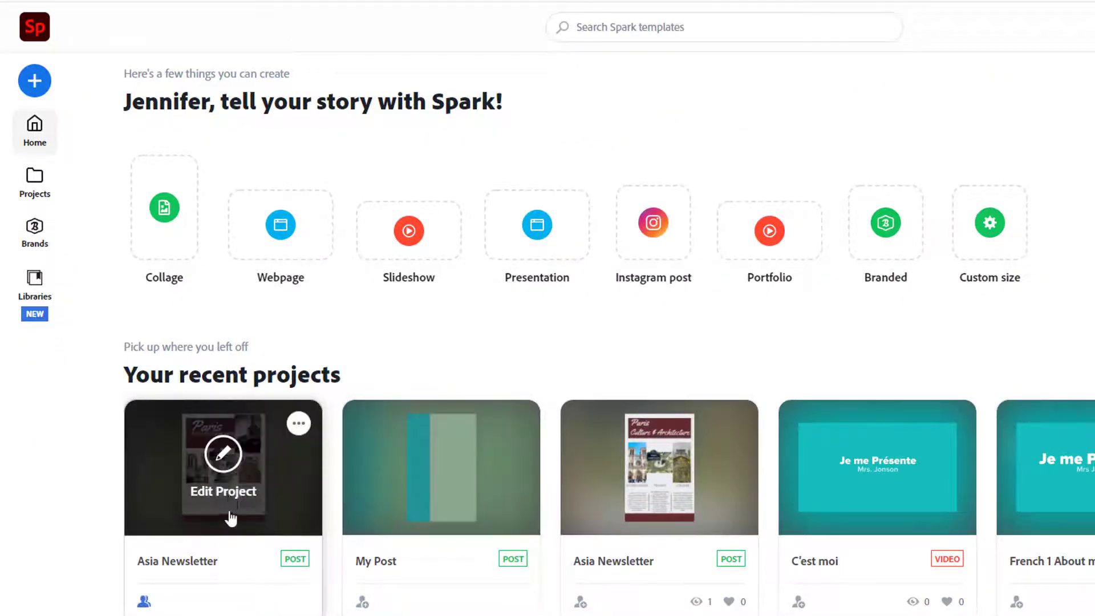
{"action": "left_click", "coordinate": [223, 455]}
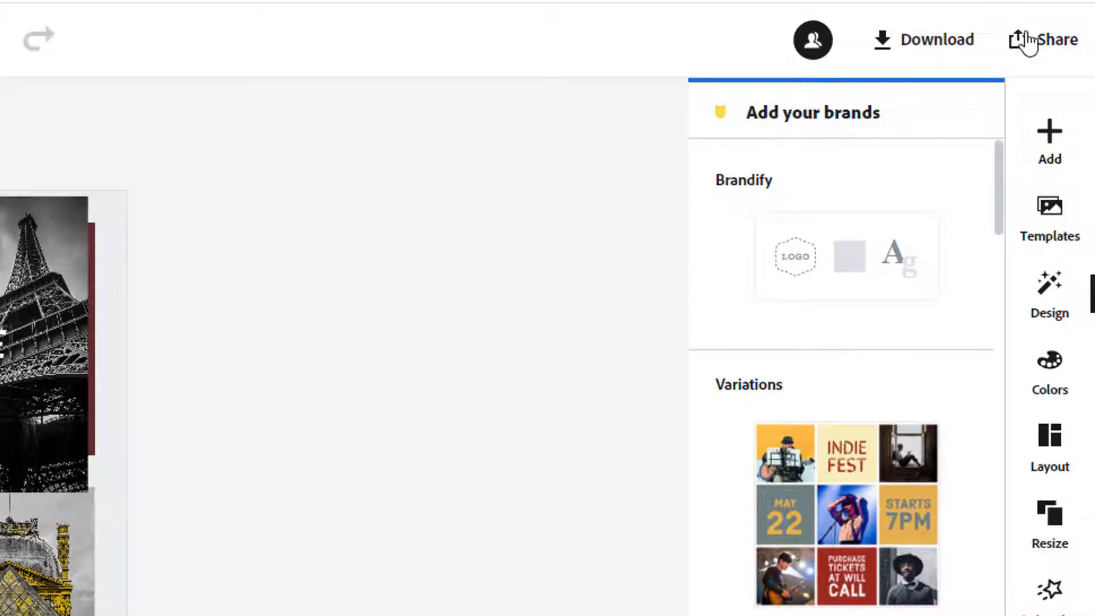
Publish the Paris newsletter and create its public share link
{"action": "left_click", "coordinate": [1027, 41]}
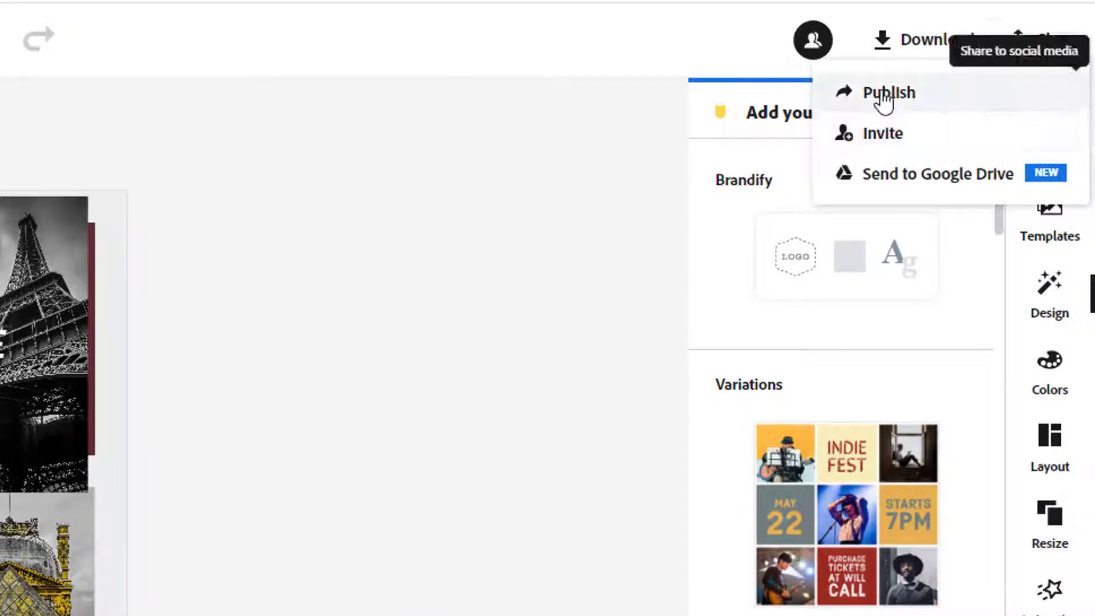
{"action": "left_click", "coordinate": [884, 94]}
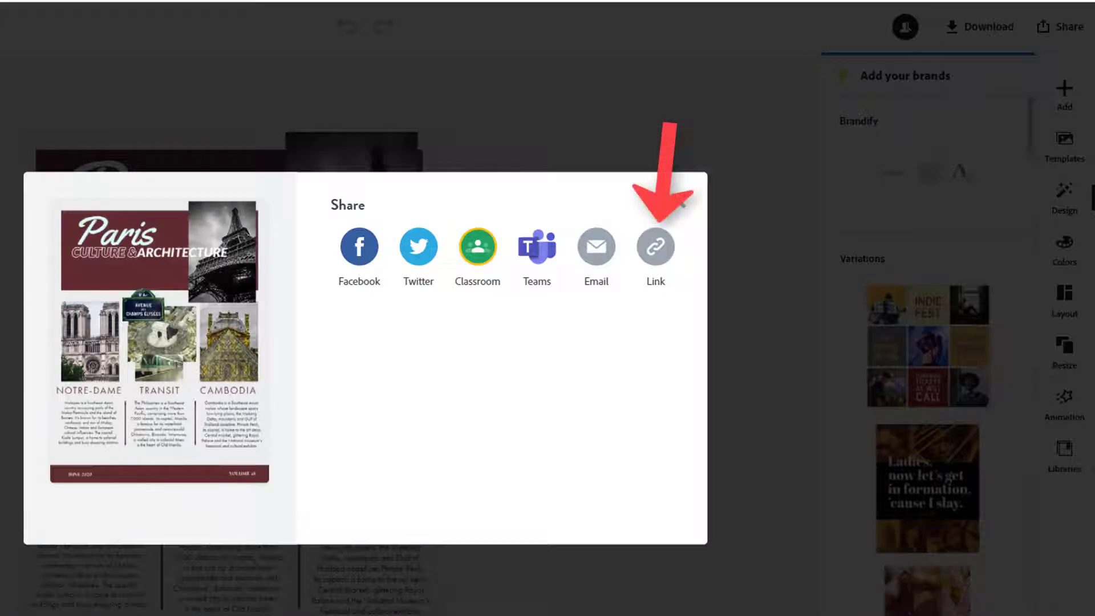
{"action": "left_click", "coordinate": [655, 245]}
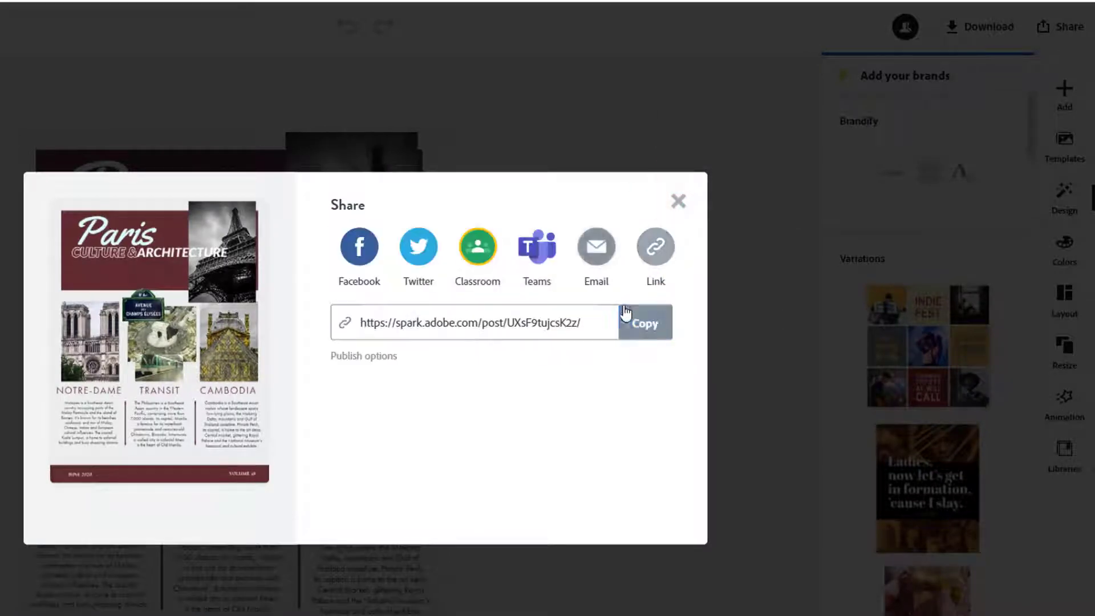
{"action": "left_click", "coordinate": [681, 203]}
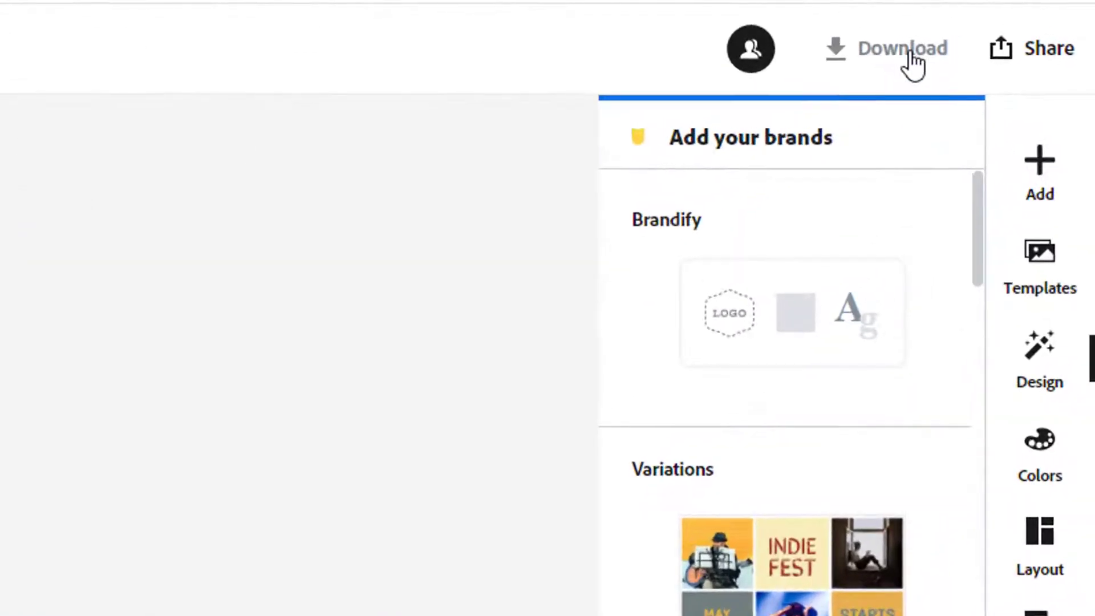
Download the newsletter as PDF and save it as Jonson Sample.pdf
{"action": "left_click", "coordinate": [909, 54]}
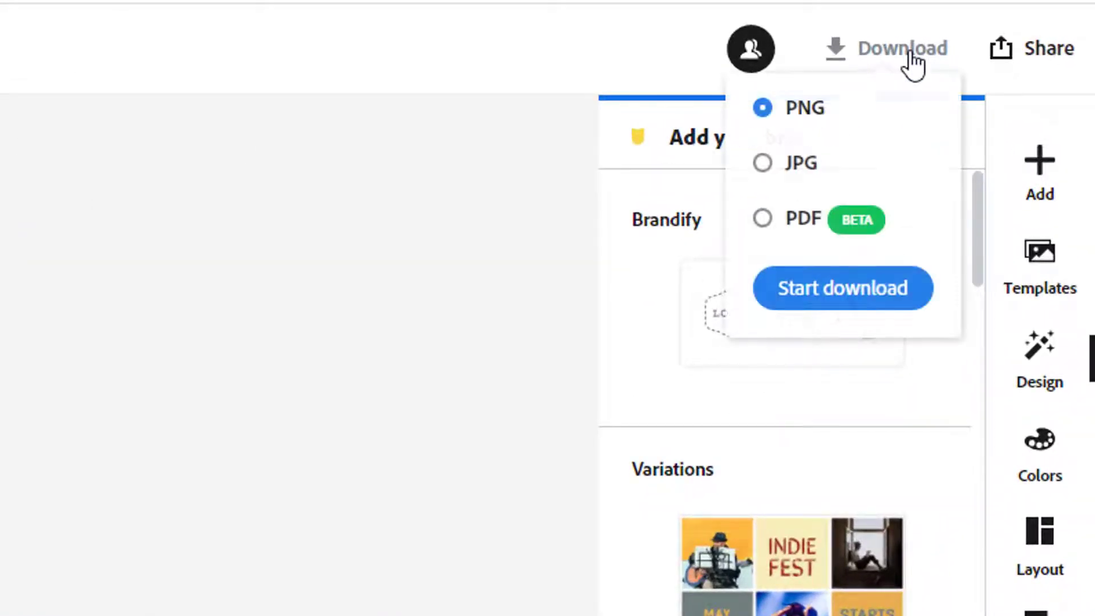
{"action": "left_click", "coordinate": [764, 219]}
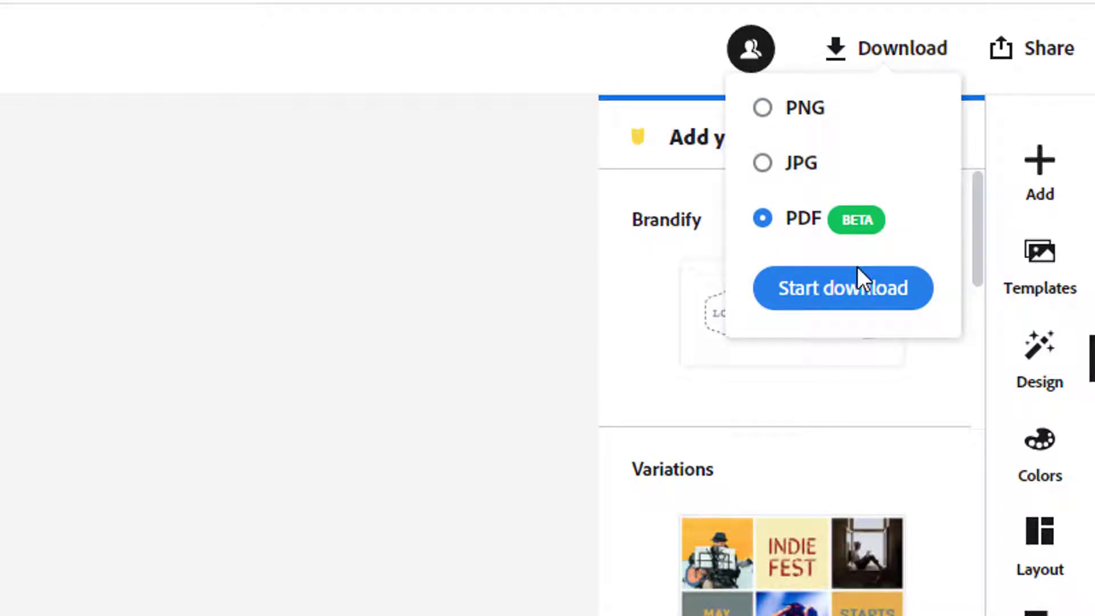
{"action": "left_click", "coordinate": [824, 294]}
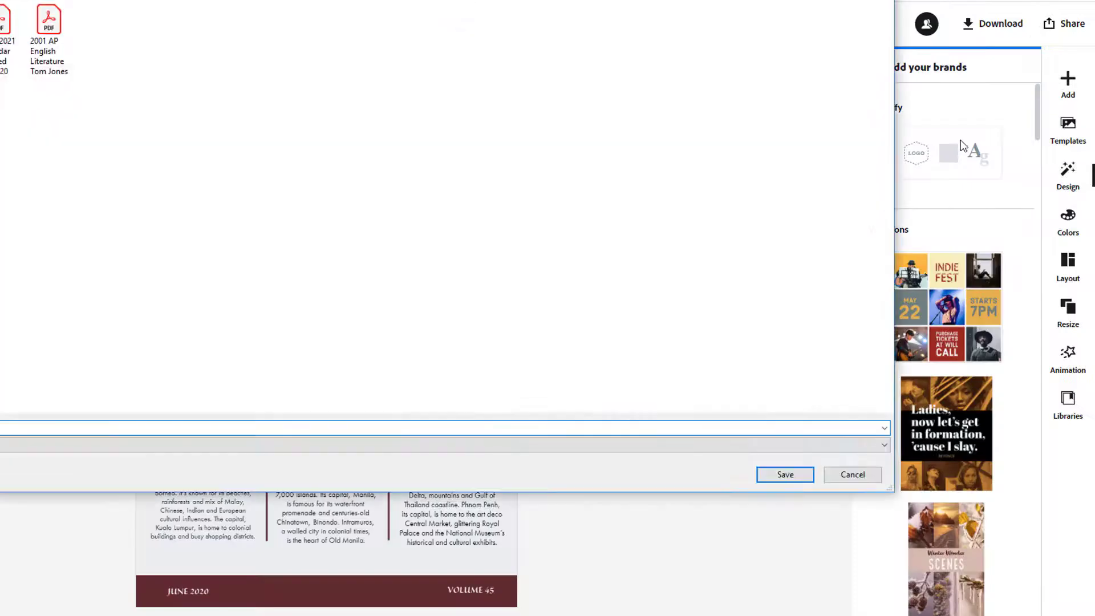
{"action": "left_click", "coordinate": [785, 474]}
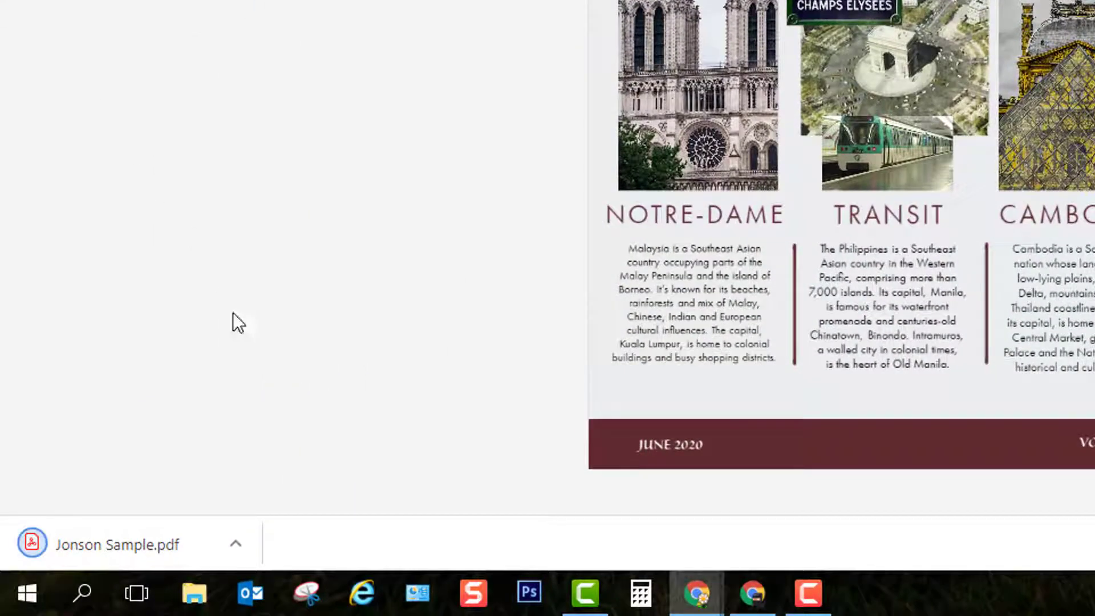
Open Jonson Sample.pdf from the download bar and scroll through the page
{"action": "left_click", "coordinate": [173, 542]}
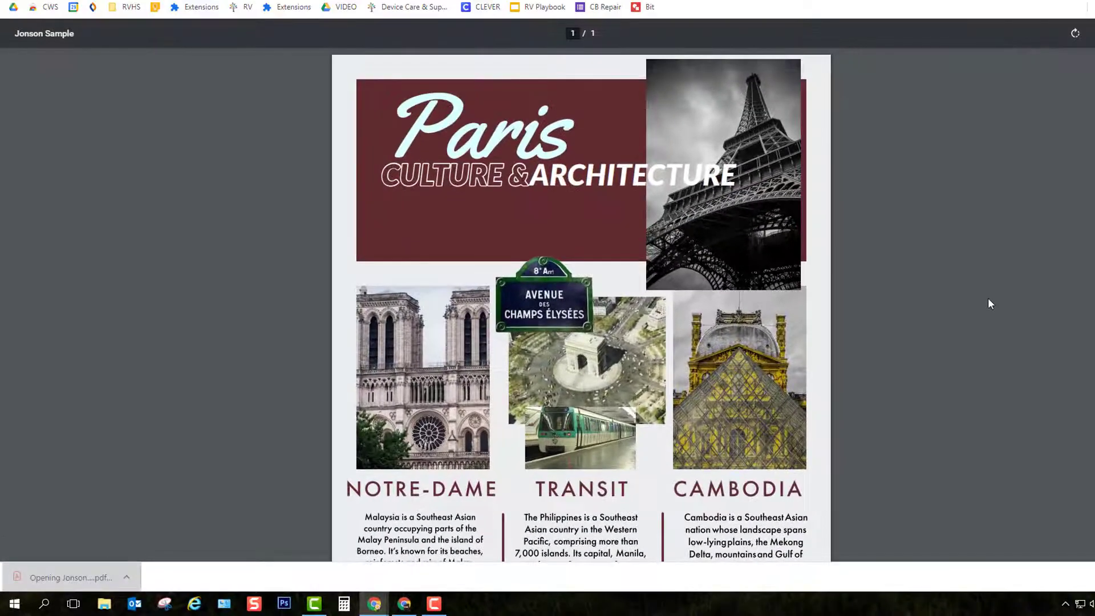
{"action": "scroll", "coordinate": [1026, 325], "scroll_direction": "down", "scroll_amount": 3}
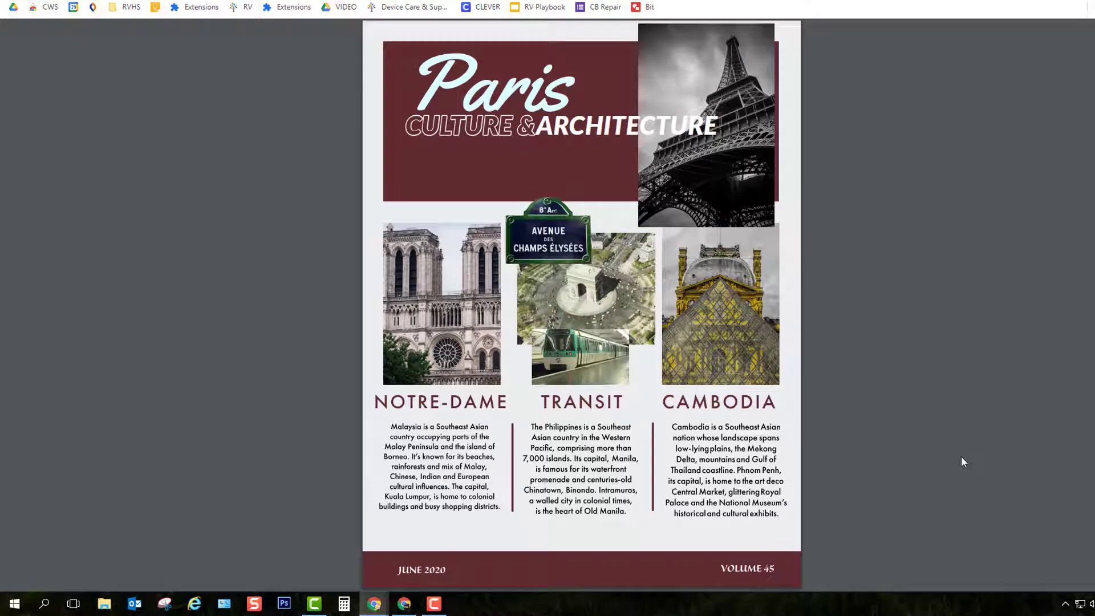
{"action": "scroll", "coordinate": [962, 456], "scroll_direction": "up", "scroll_amount": 1}
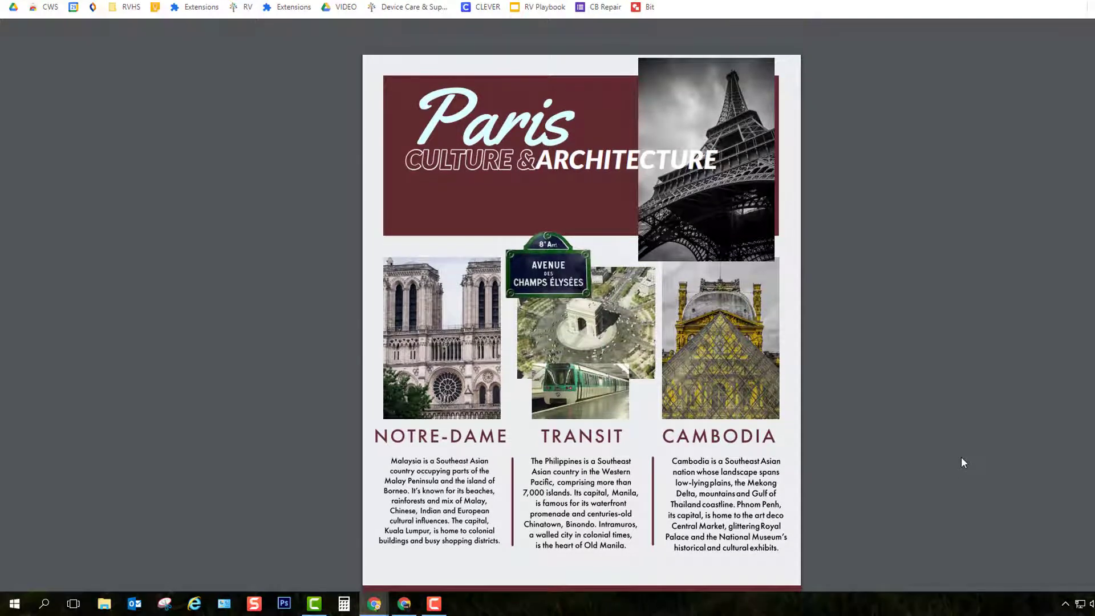